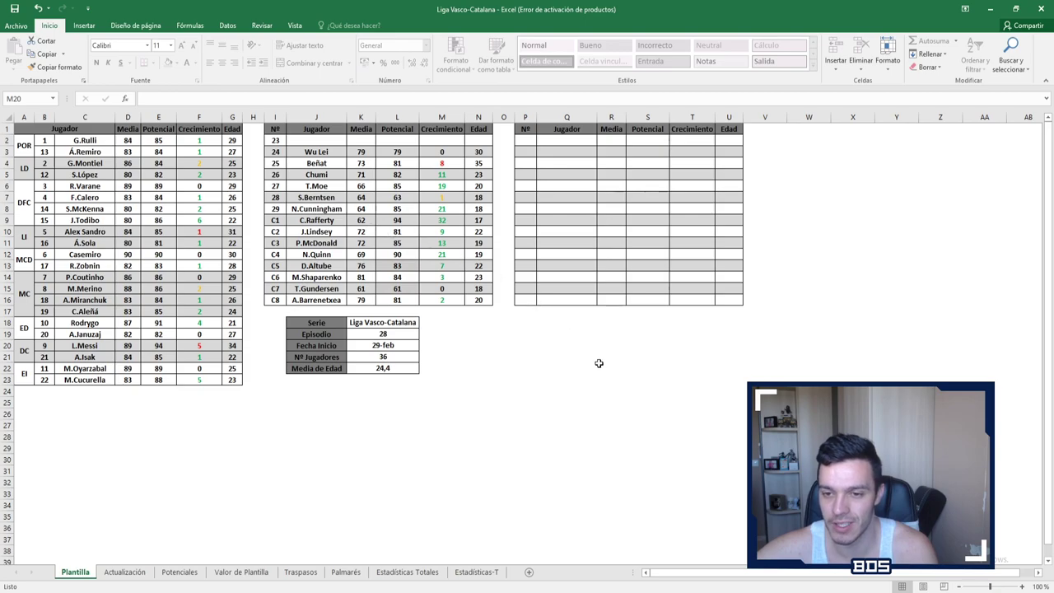
Step: Compare the squad table on the Plantilla sheet with the player lists on the Actualización sheet
{"action": "left_click", "coordinate": [124, 571]}
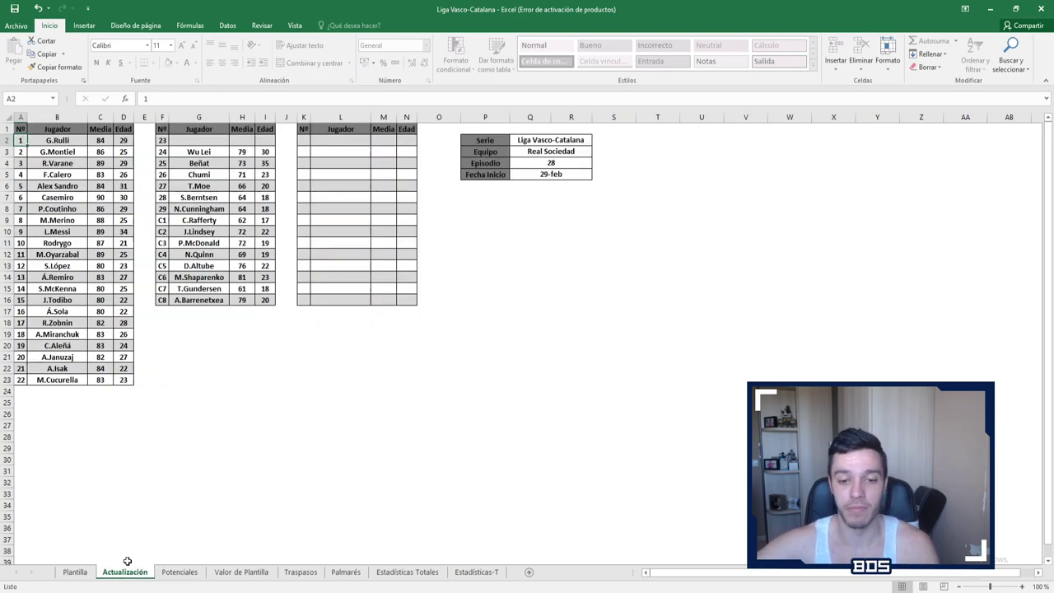
{"action": "left_click", "coordinate": [91, 572]}
{"action": "left_click", "coordinate": [124, 571]}
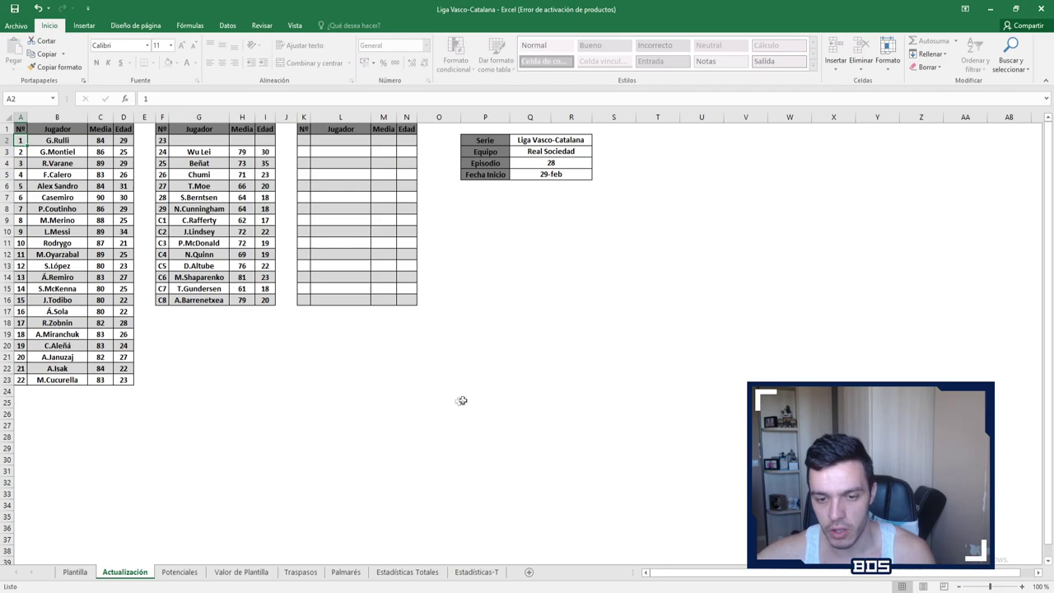
Step: Review the Máximo, Inicio T. and Potencial columns of the Potenciales sheet, including the maximum and season-start ratings in row 20
{"action": "left_click", "coordinate": [179, 572]}
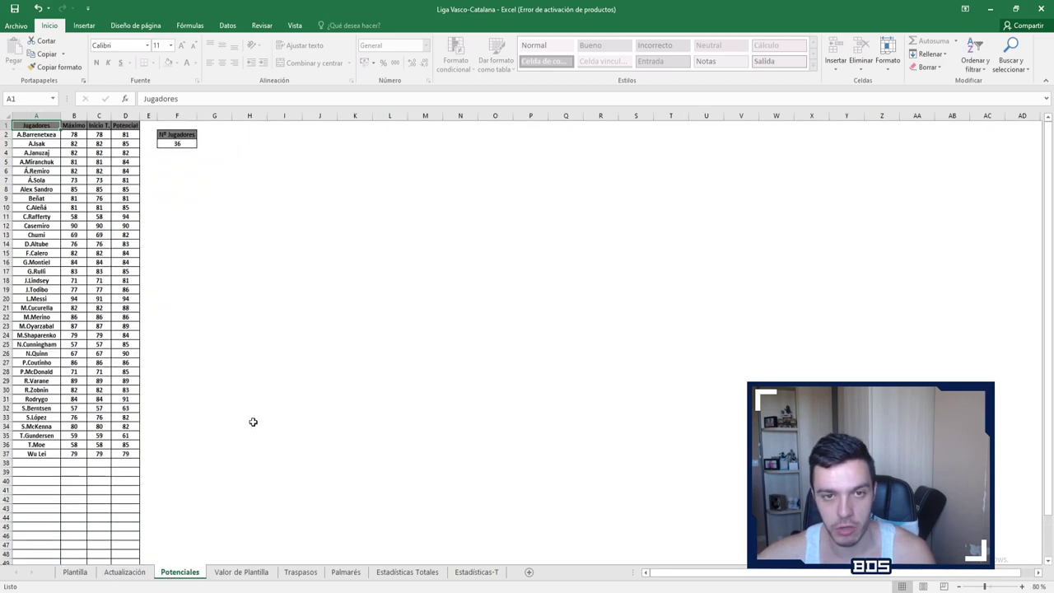
{"action": "left_click_drag", "start_coordinate": [74, 135], "coordinate": [82, 395]}
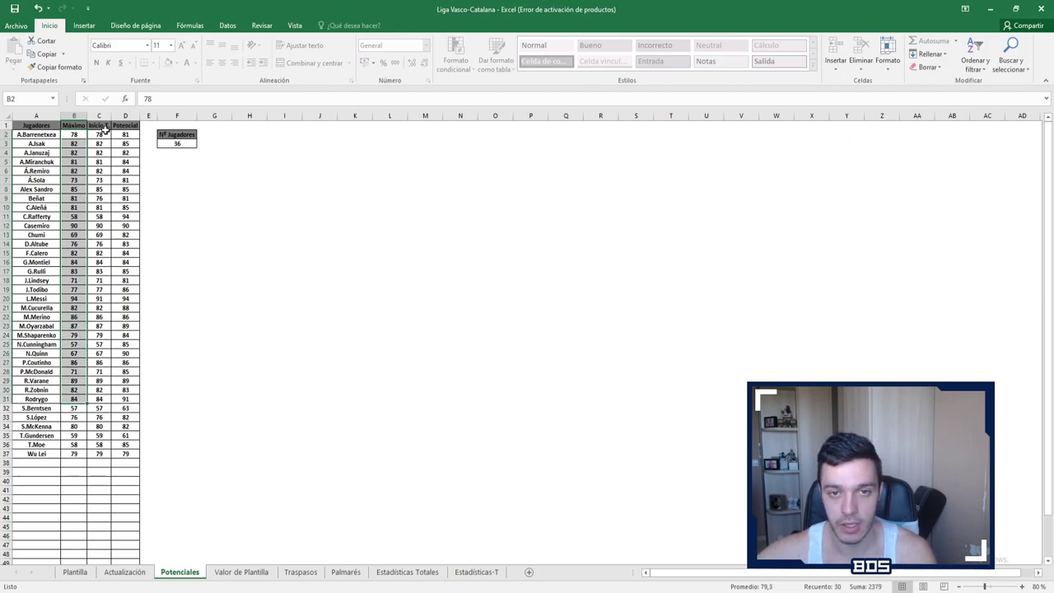
{"action": "left_click_drag", "start_coordinate": [100, 134], "coordinate": [107, 453]}
{"action": "left_click_drag", "start_coordinate": [126, 136], "coordinate": [124, 454]}
{"action": "left_click", "coordinate": [100, 472]}
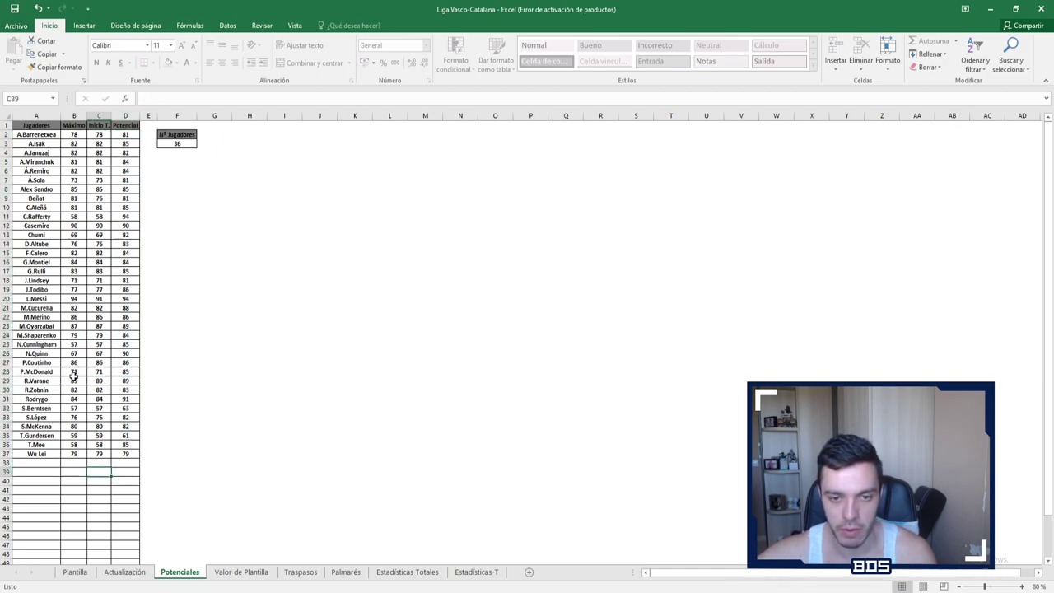
{"action": "left_click", "coordinate": [78, 299]}
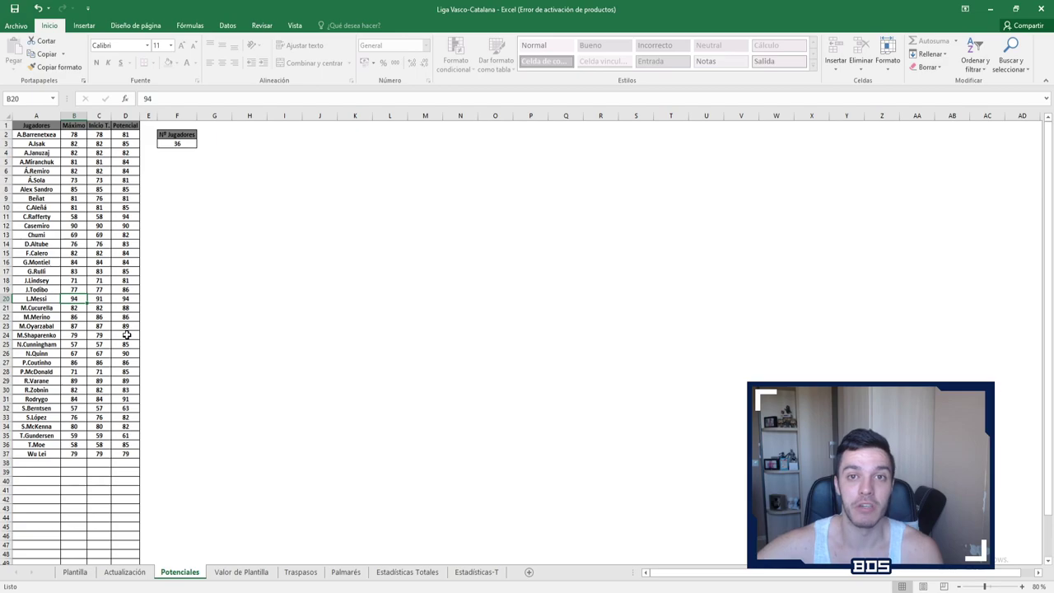
{"action": "left_click", "coordinate": [100, 298]}
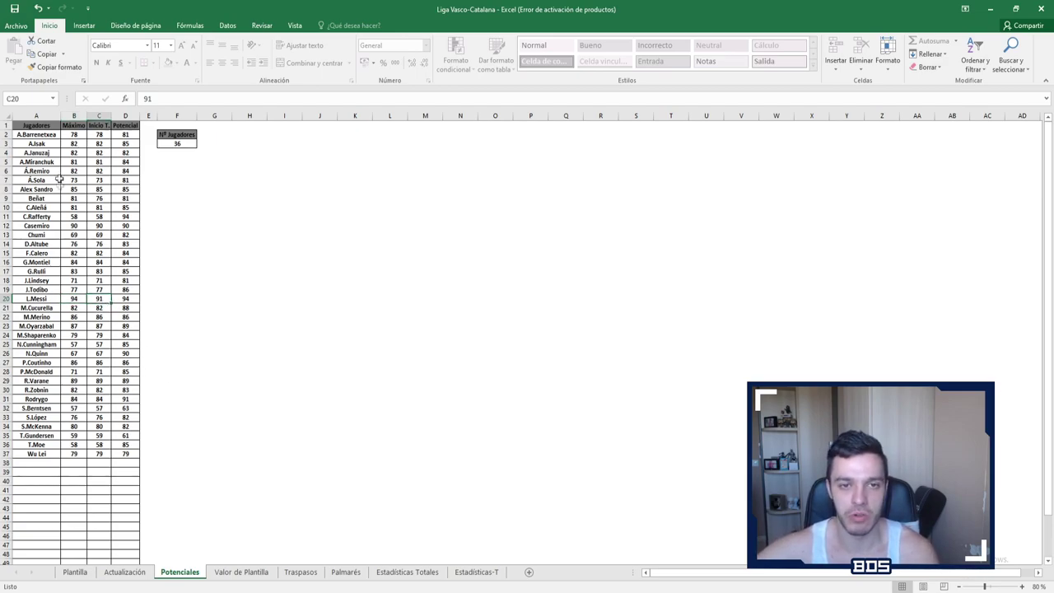
{"action": "left_click", "coordinate": [46, 128]}
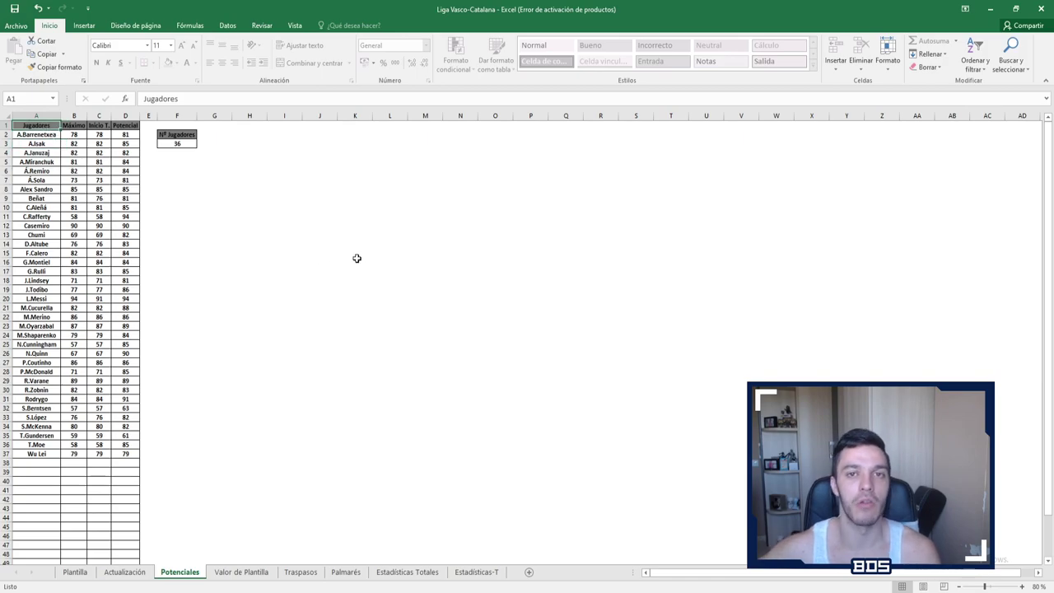
Step: Review the player costs on the Valor de Plantilla sheet and the full Fichajes and Ventas lists on the Traspasos sheet
{"action": "key", "text": "ctrl+Page_Down"}
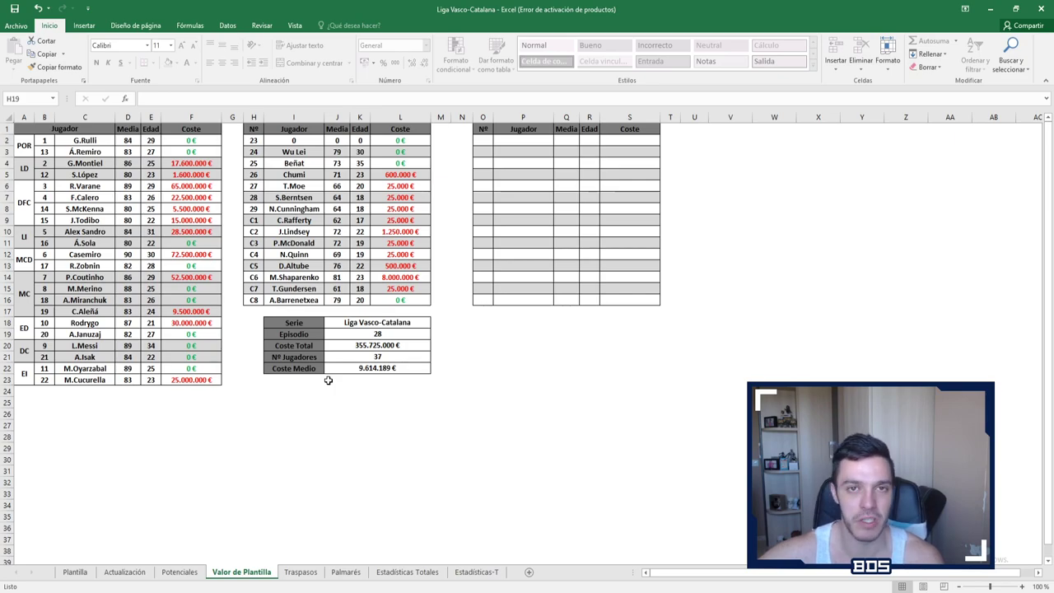
{"action": "key", "text": "ctrl+Page_Down"}
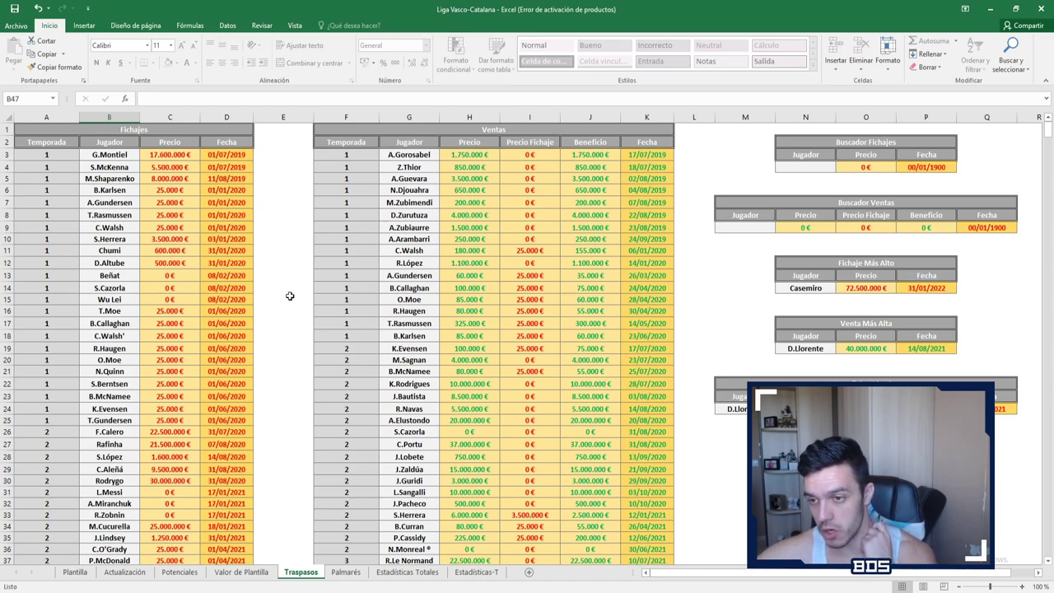
{"action": "scroll", "coordinate": [290, 296], "scroll_direction": "down", "scroll_amount": 1}
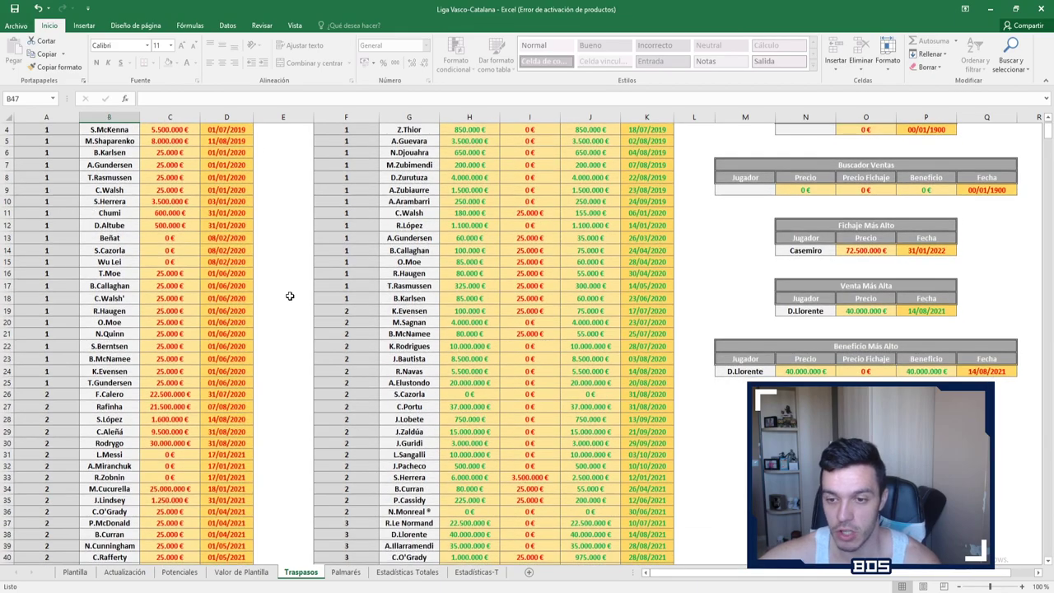
{"action": "scroll", "coordinate": [290, 296], "scroll_direction": "down", "scroll_amount": 1}
{"action": "scroll", "coordinate": [289, 295], "scroll_direction": "down", "scroll_amount": 3}
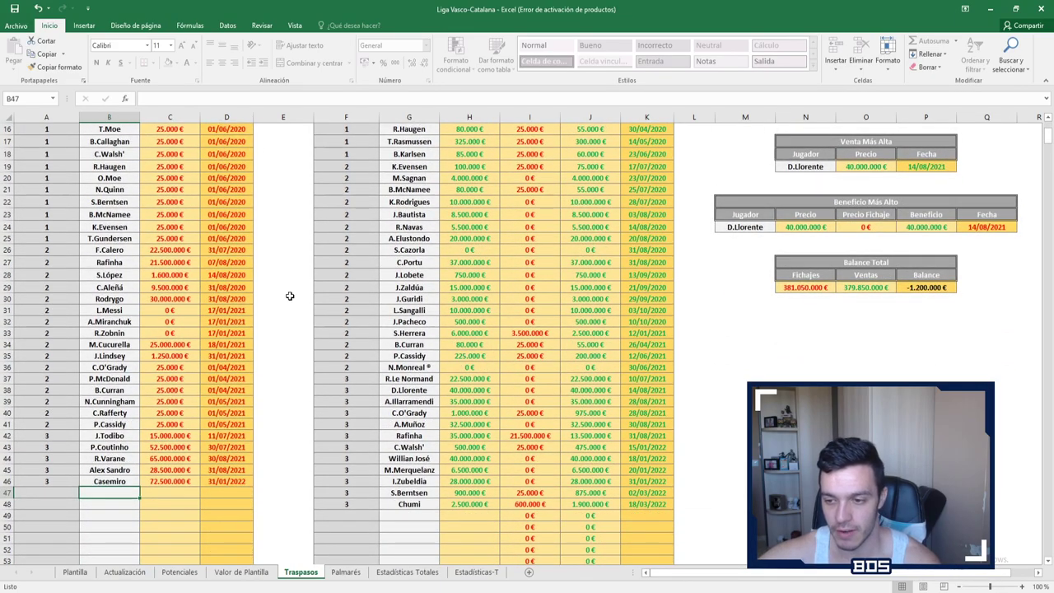
{"action": "scroll", "coordinate": [290, 296], "scroll_direction": "up", "scroll_amount": 5}
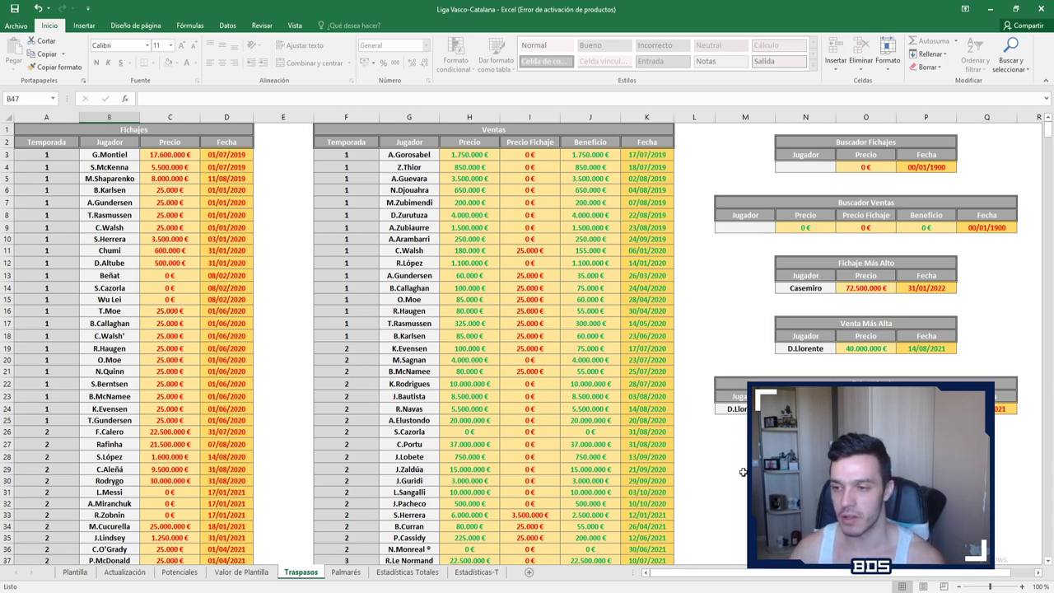
Step: Go through the competition results of the 2019-20, 2020-21 and 2021-22 seasons on the Palmarés sheet
{"action": "key", "text": "ctrl+Page_Down"}
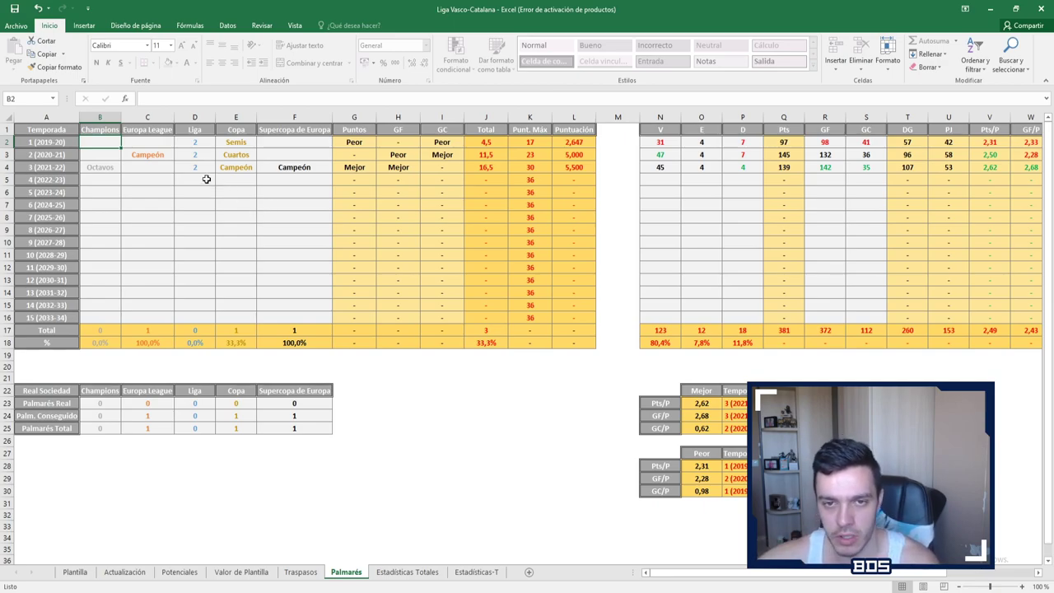
{"action": "left_click", "coordinate": [191, 151]}
{"action": "left_click", "coordinate": [207, 138]}
{"action": "left_click", "coordinate": [222, 142]}
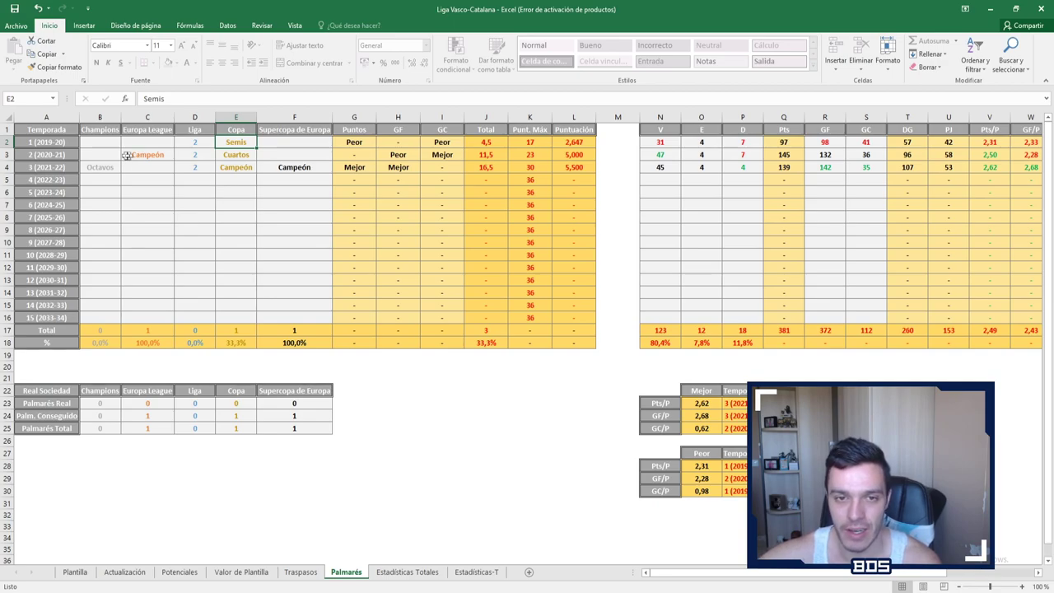
{"action": "left_click", "coordinate": [160, 155]}
{"action": "left_click", "coordinate": [187, 155]}
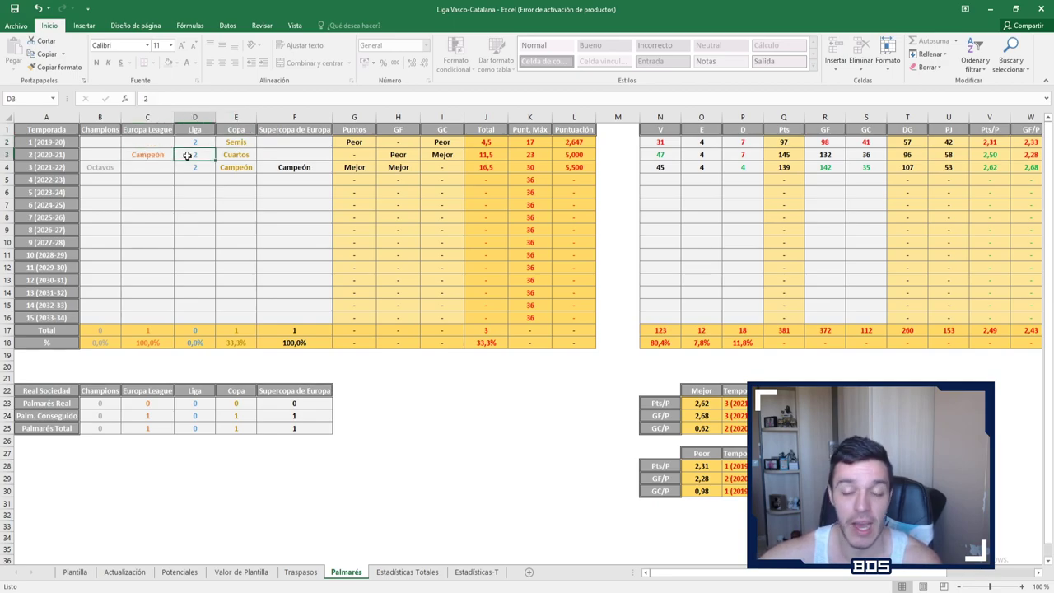
{"action": "left_click", "coordinate": [227, 154]}
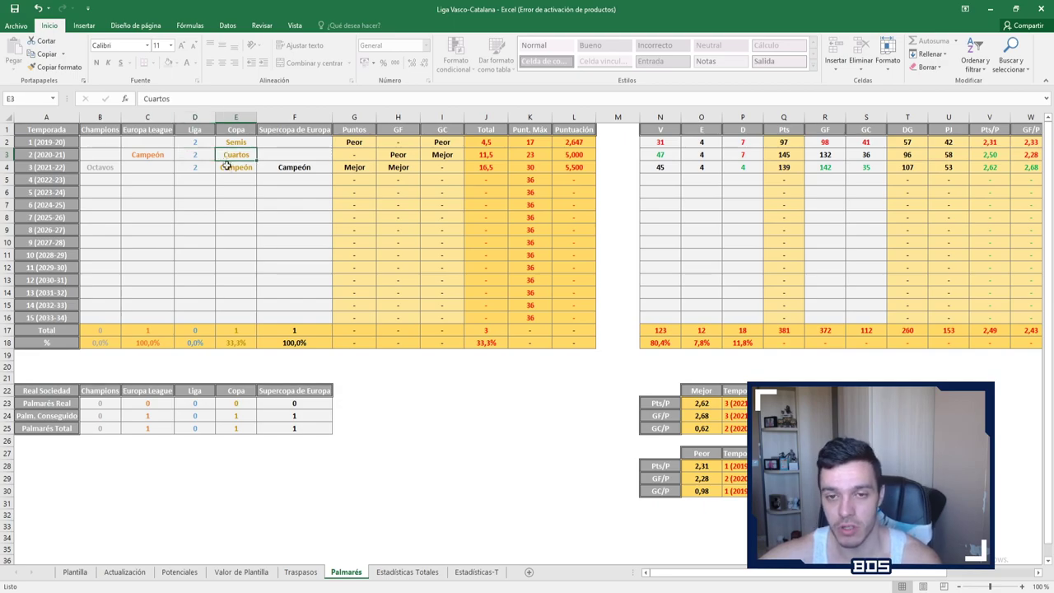
{"action": "left_click", "coordinate": [241, 170]}
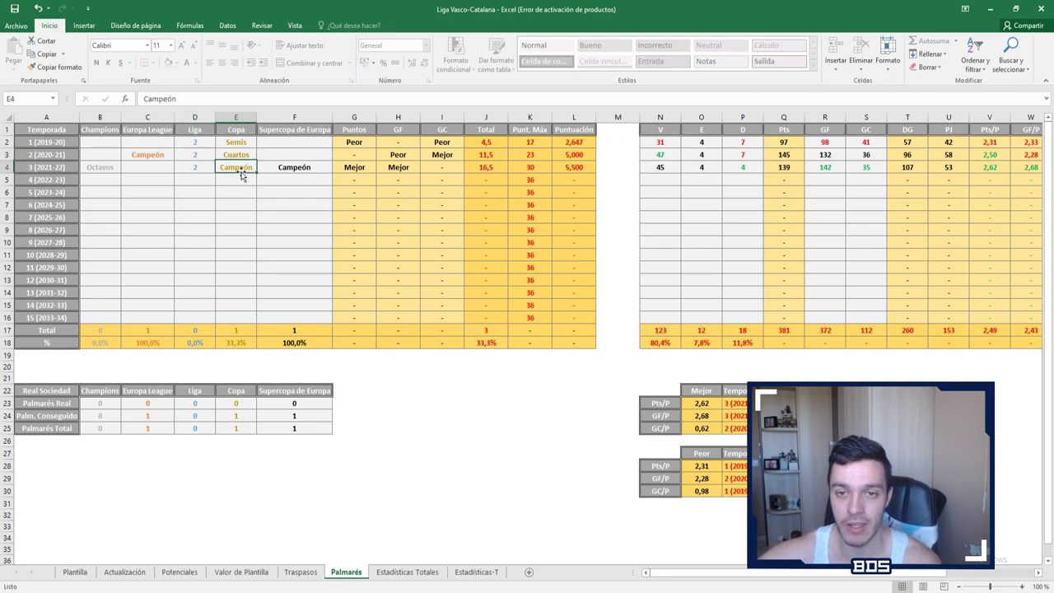
{"action": "left_click", "coordinate": [258, 168]}
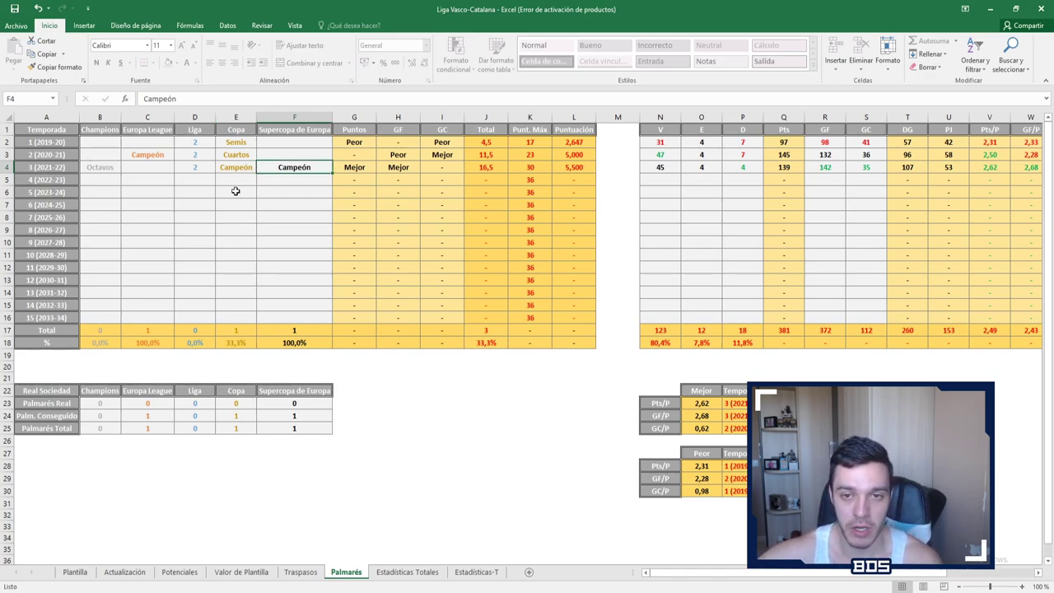
{"action": "left_click", "coordinate": [107, 170]}
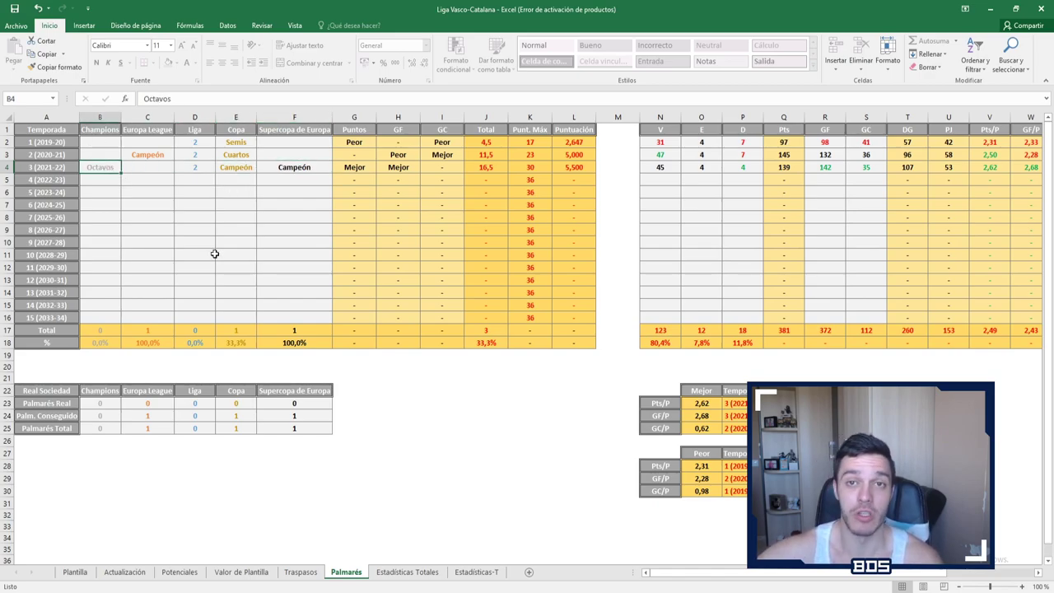
{"action": "left_click", "coordinate": [198, 169]}
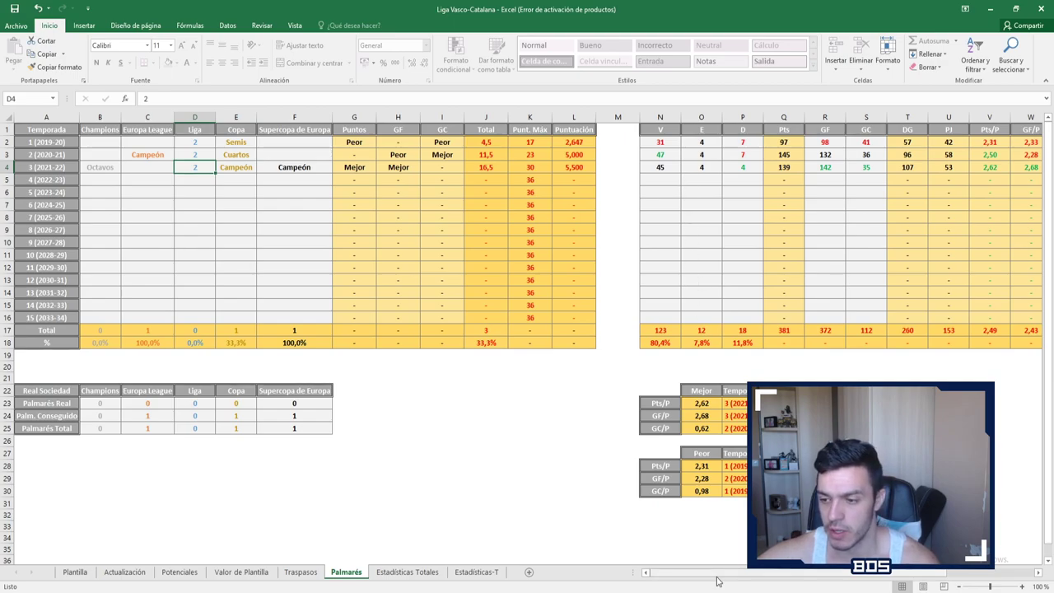
Step: Examine the season statistics, best and worst season tables and final rankings on the Palmarés sheet, then return to the 2022-23 Liga cell
{"action": "left_click_drag", "start_coordinate": [721, 574], "coordinate": [785, 579]}
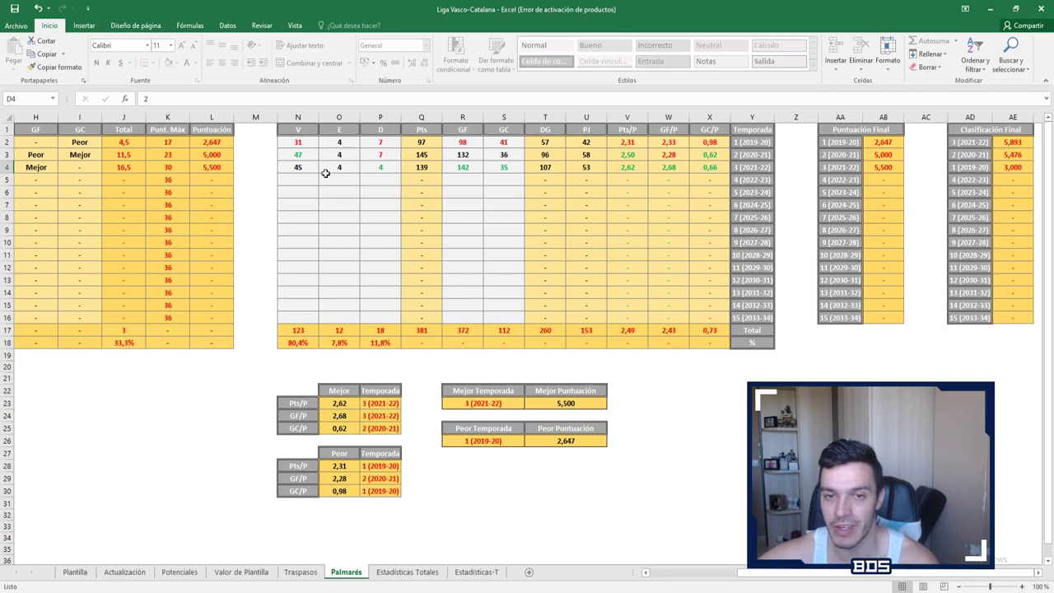
{"action": "left_click_drag", "start_coordinate": [774, 577], "coordinate": [753, 576]}
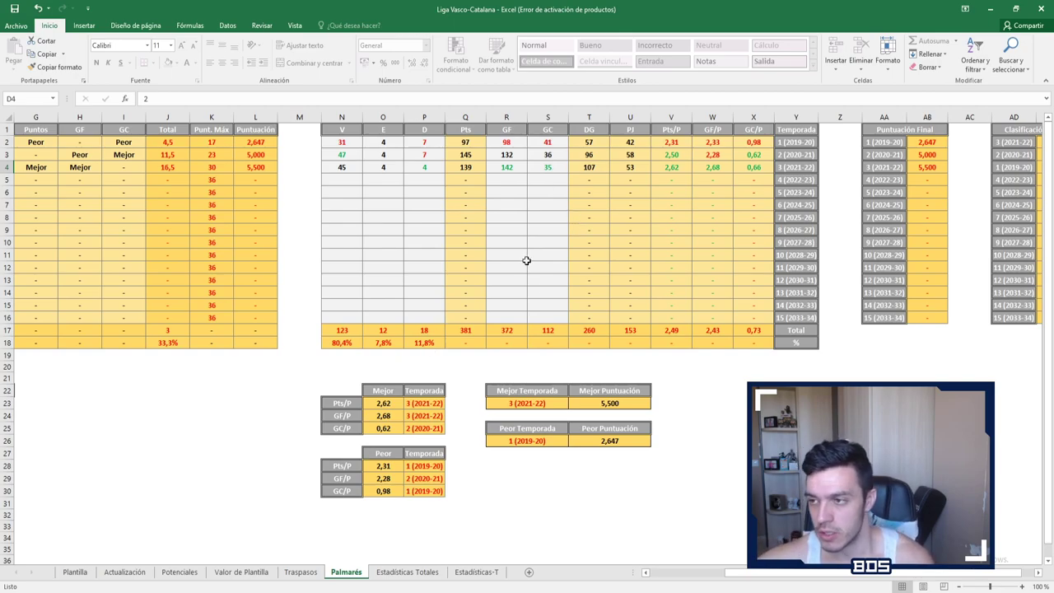
{"action": "left_click_drag", "start_coordinate": [788, 573], "coordinate": [638, 567]}
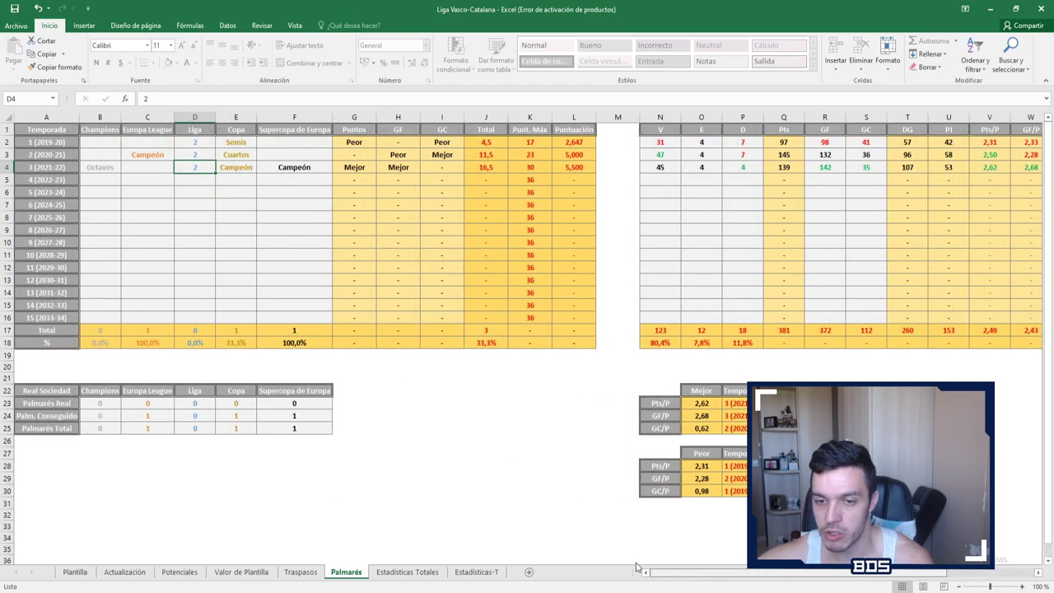
{"action": "left_click", "coordinate": [196, 182]}
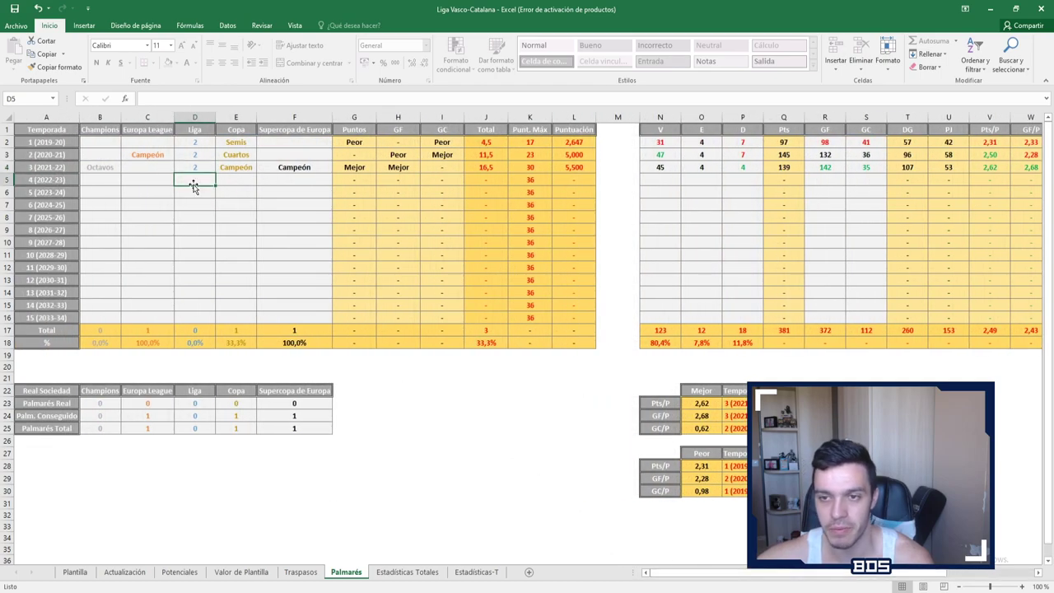
Step: Examine the per-season player statistics tables on the Estadísticas-T sheet, down to the last listed players
{"action": "key", "text": "ctrl+Page_Down"}
{"action": "key", "text": "ctrl+Page_Down"}
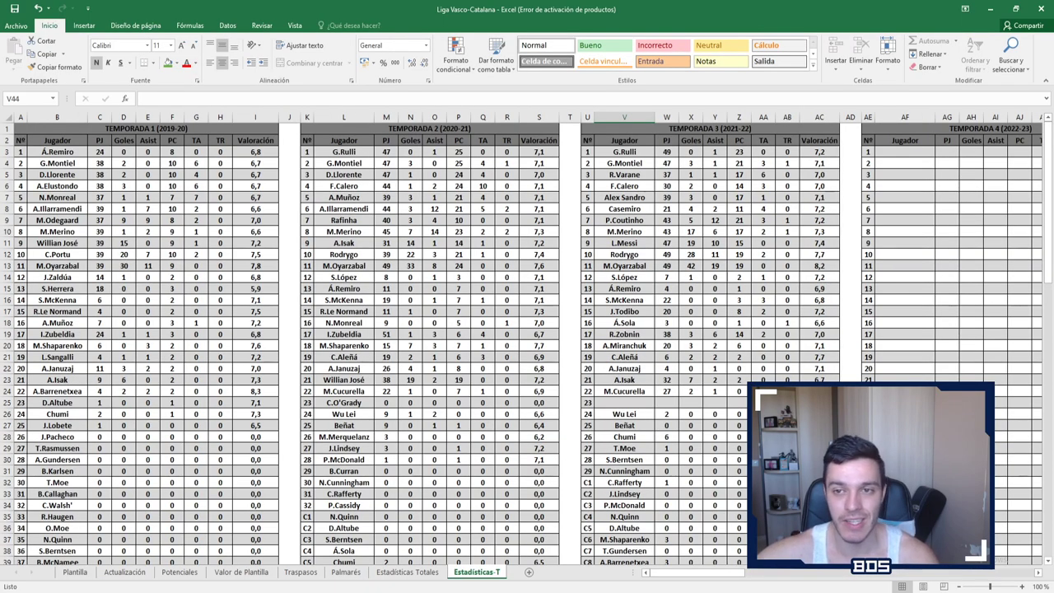
{"action": "scroll", "coordinate": [252, 298], "scroll_direction": "down", "scroll_amount": 6}
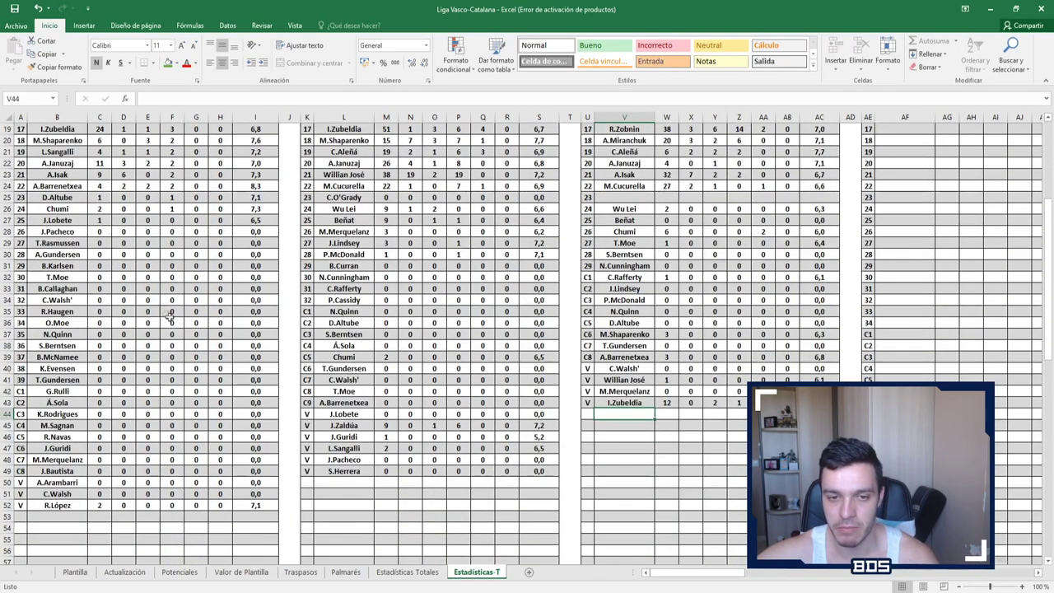
{"action": "scroll", "coordinate": [164, 311], "scroll_direction": "up", "scroll_amount": 6}
{"action": "scroll", "coordinate": [333, 375], "scroll_direction": "down", "scroll_amount": 4}
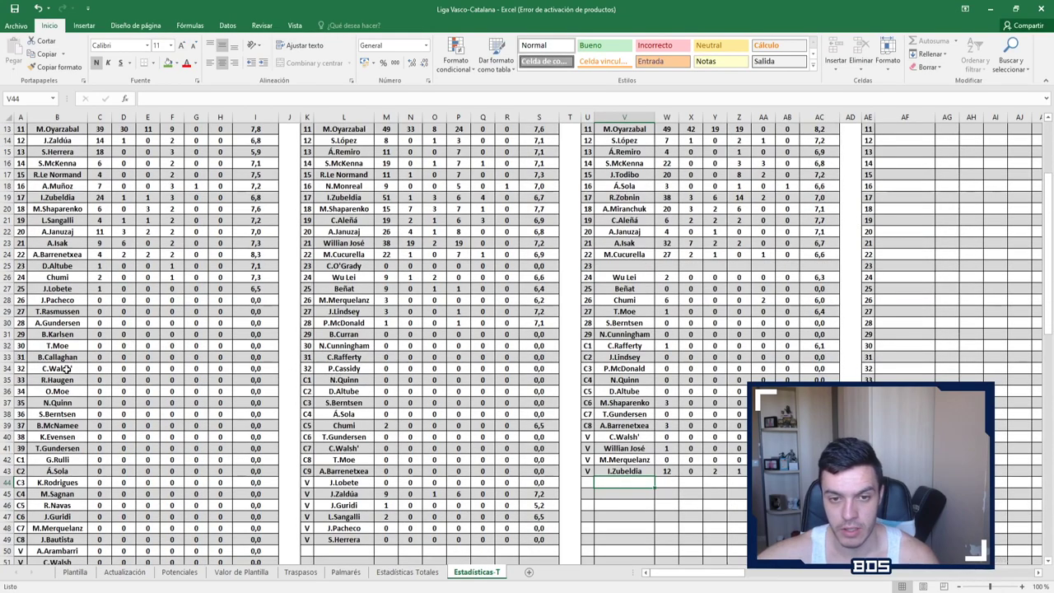
{"action": "scroll", "coordinate": [74, 369], "scroll_direction": "down", "scroll_amount": 1}
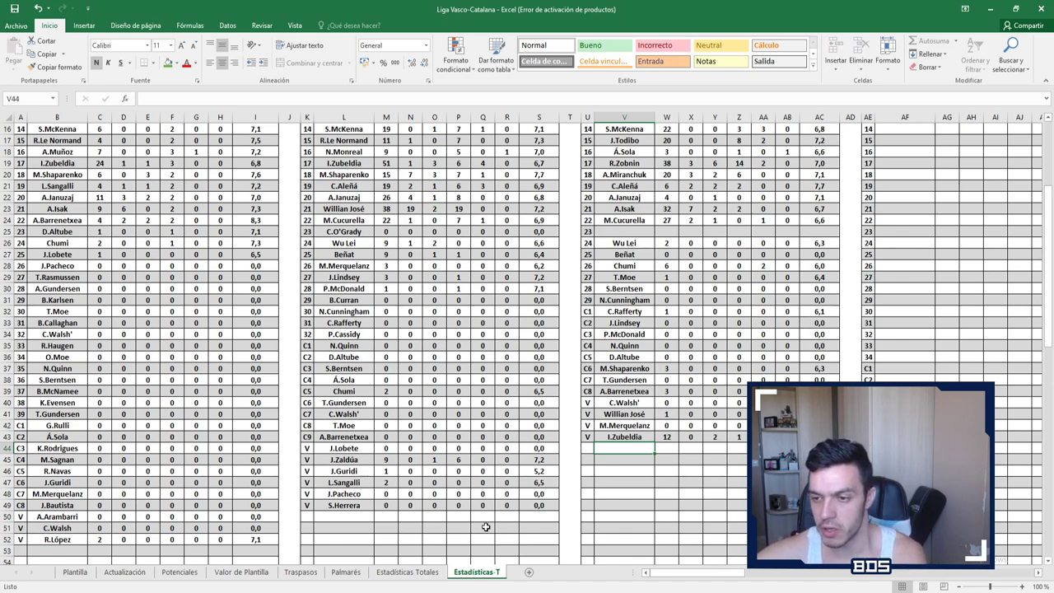
{"action": "scroll", "coordinate": [307, 428], "scroll_direction": "up", "scroll_amount": 5}
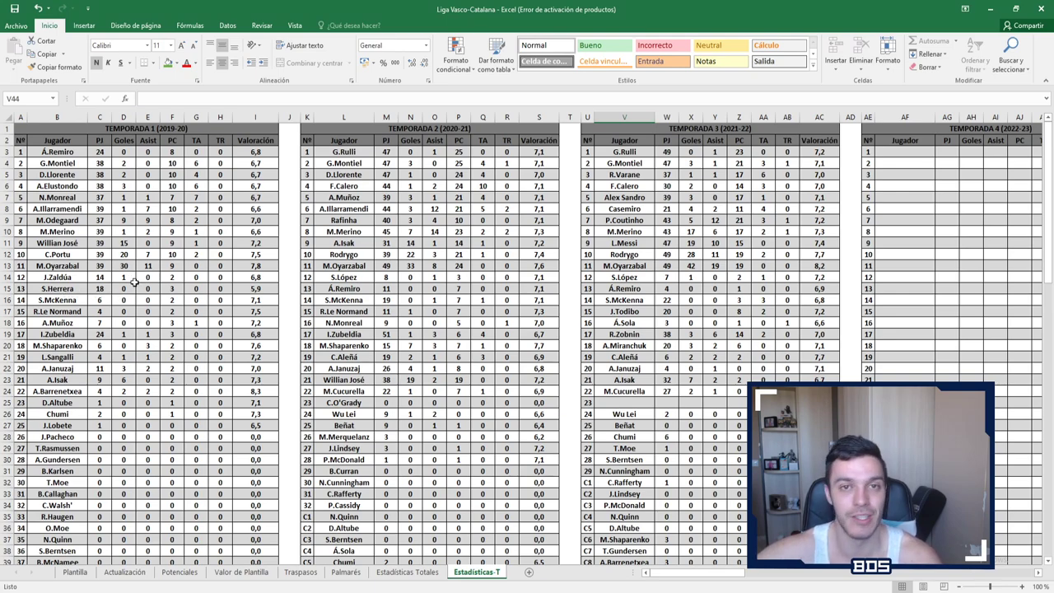
Step: Look through the accumulated player statistics on the Estadísticas Totales sheet down to the end of the list
{"action": "key", "text": "ctrl+Page_Up"}
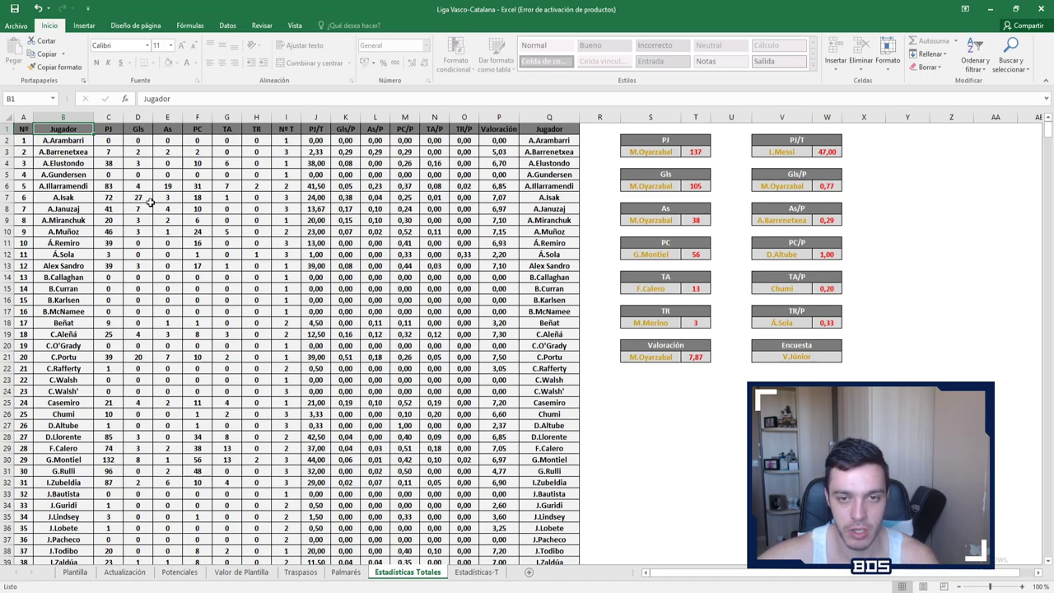
{"action": "scroll", "coordinate": [372, 298], "scroll_direction": "down", "scroll_amount": 2}
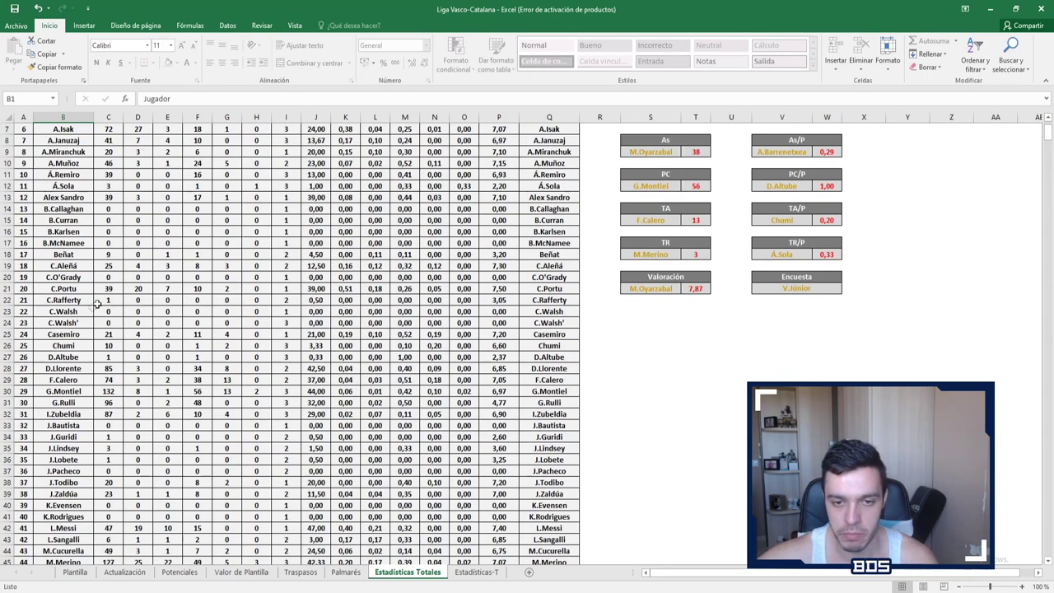
{"action": "scroll", "coordinate": [102, 277], "scroll_direction": "down", "scroll_amount": 2}
{"action": "scroll", "coordinate": [162, 308], "scroll_direction": "down", "scroll_amount": 3}
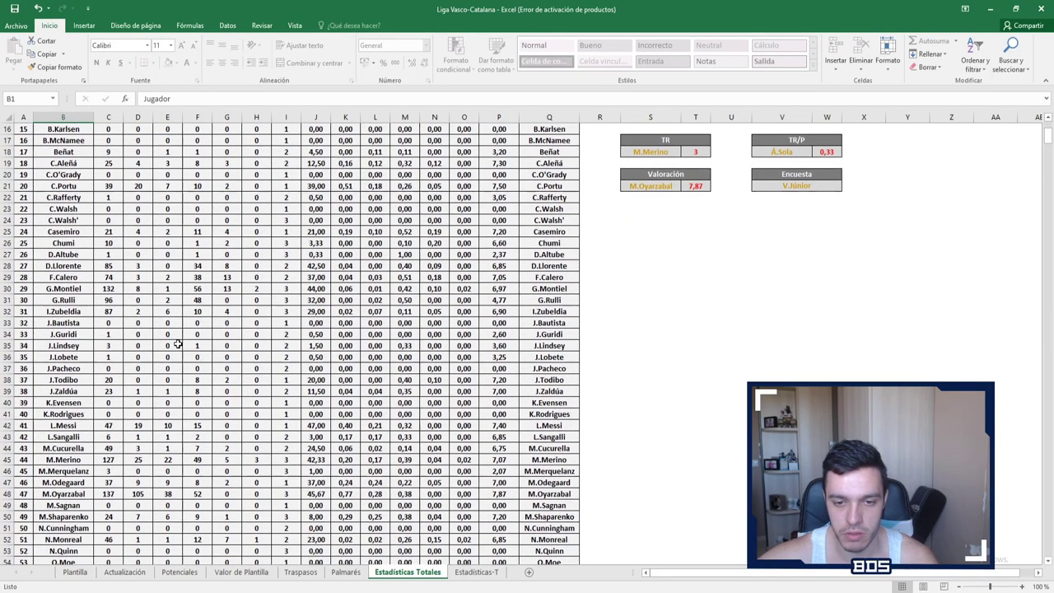
{"action": "scroll", "coordinate": [152, 423], "scroll_direction": "down", "scroll_amount": 6}
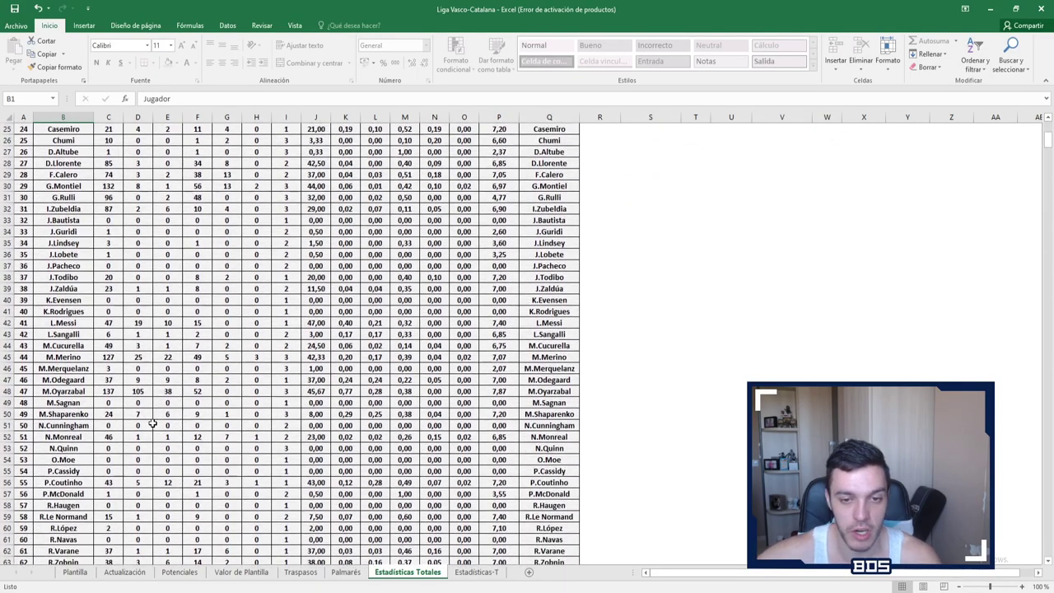
{"action": "scroll", "coordinate": [152, 422], "scroll_direction": "down", "scroll_amount": 1}
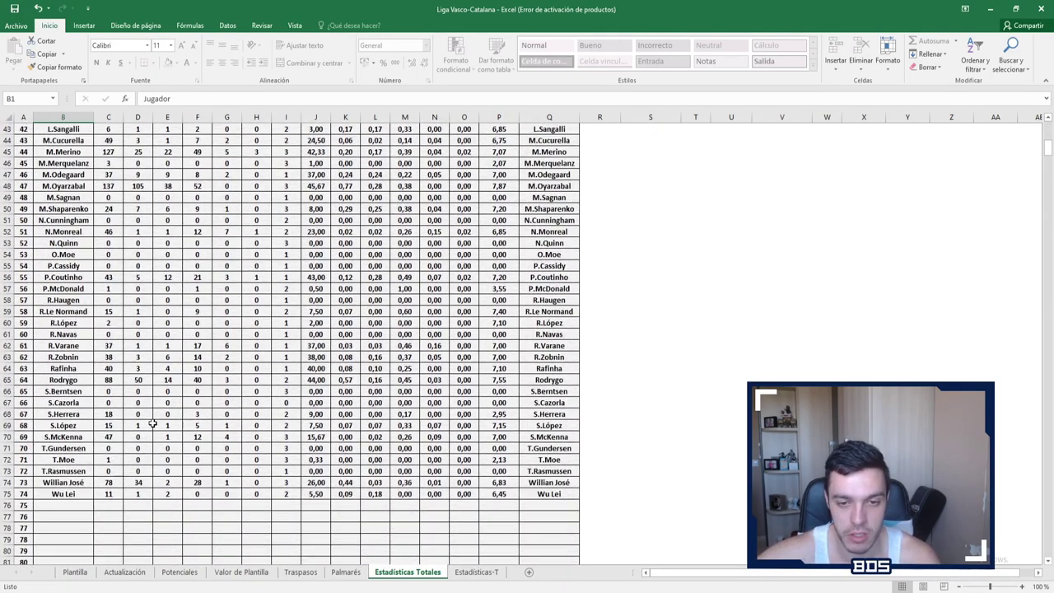
Step: Review the full list of players in the Jugador column of the Estadísticas Totales sheet, from the first entry to the last
{"action": "scroll", "coordinate": [84, 397], "scroll_direction": "up", "scroll_amount": 8}
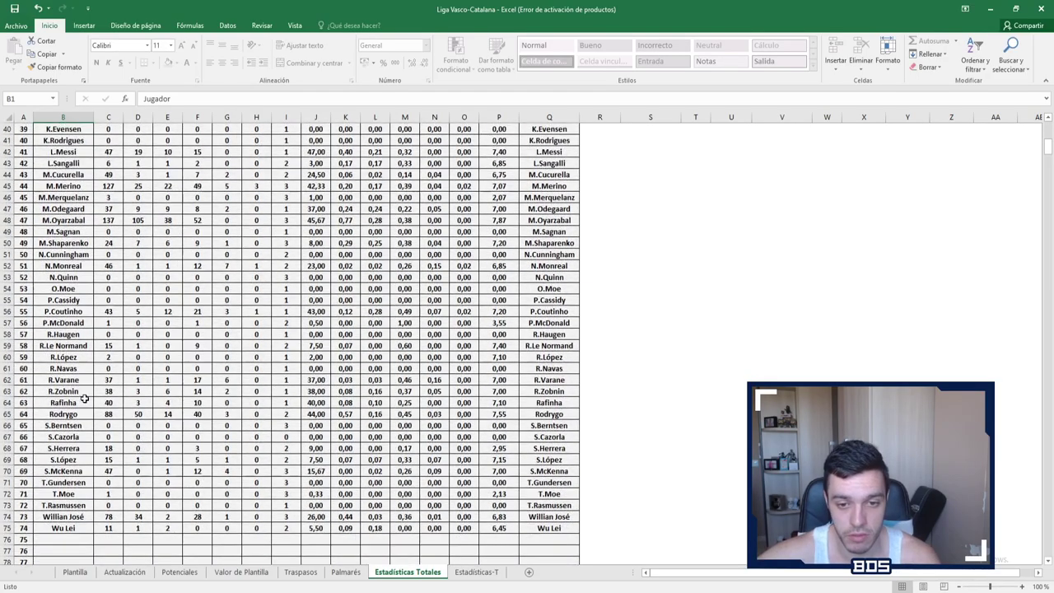
{"action": "scroll", "coordinate": [83, 398], "scroll_direction": "up", "scroll_amount": 6}
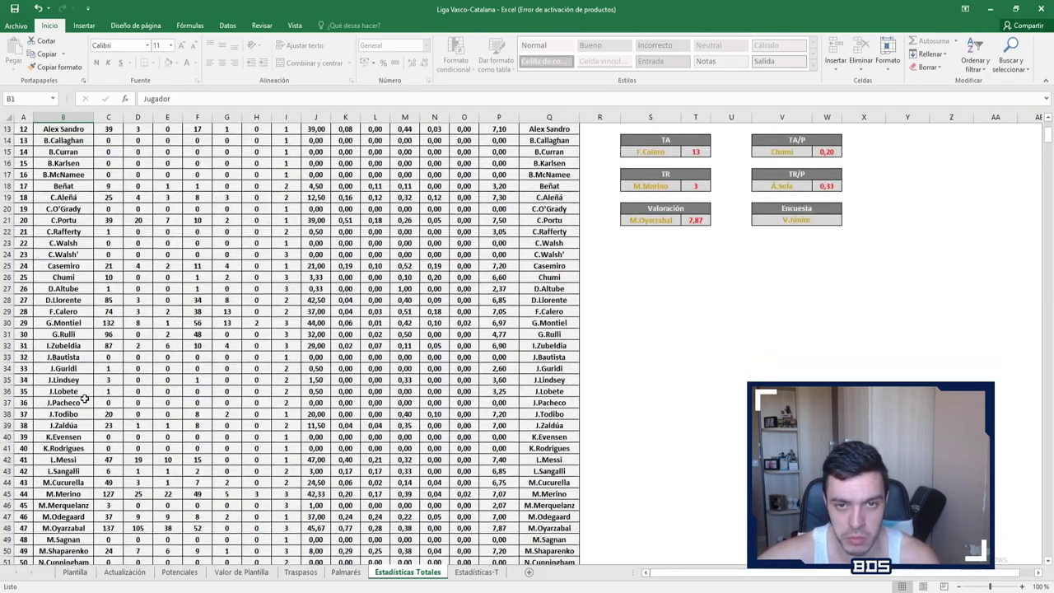
{"action": "scroll", "coordinate": [84, 398], "scroll_direction": "down", "scroll_amount": 5}
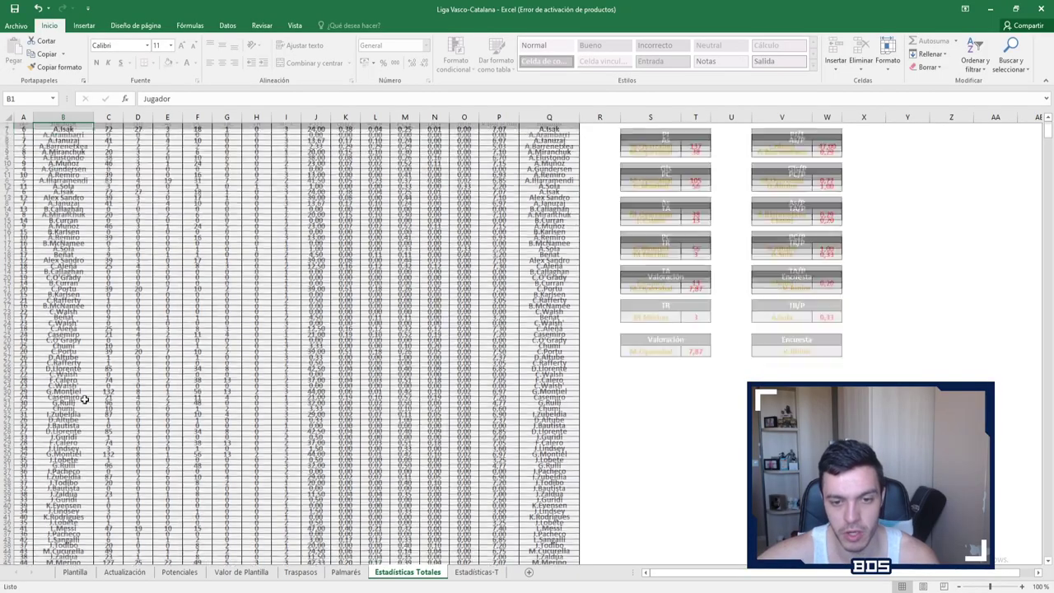
{"action": "scroll", "coordinate": [84, 399], "scroll_direction": "up", "scroll_amount": 5}
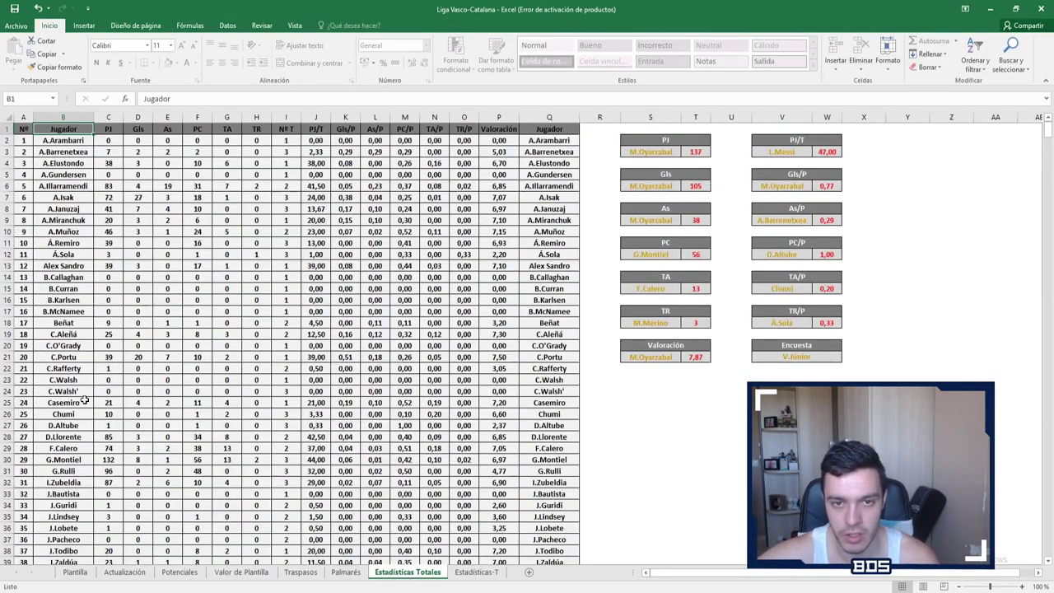
{"action": "scroll", "coordinate": [120, 266], "scroll_direction": "down", "scroll_amount": 5}
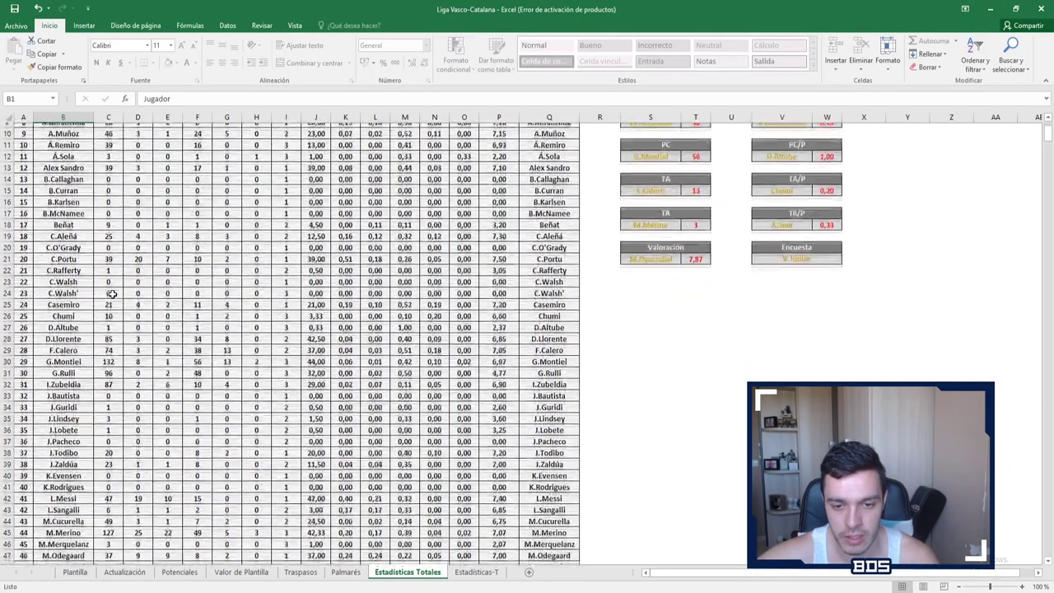
{"action": "scroll", "coordinate": [122, 400], "scroll_direction": "down", "scroll_amount": 4}
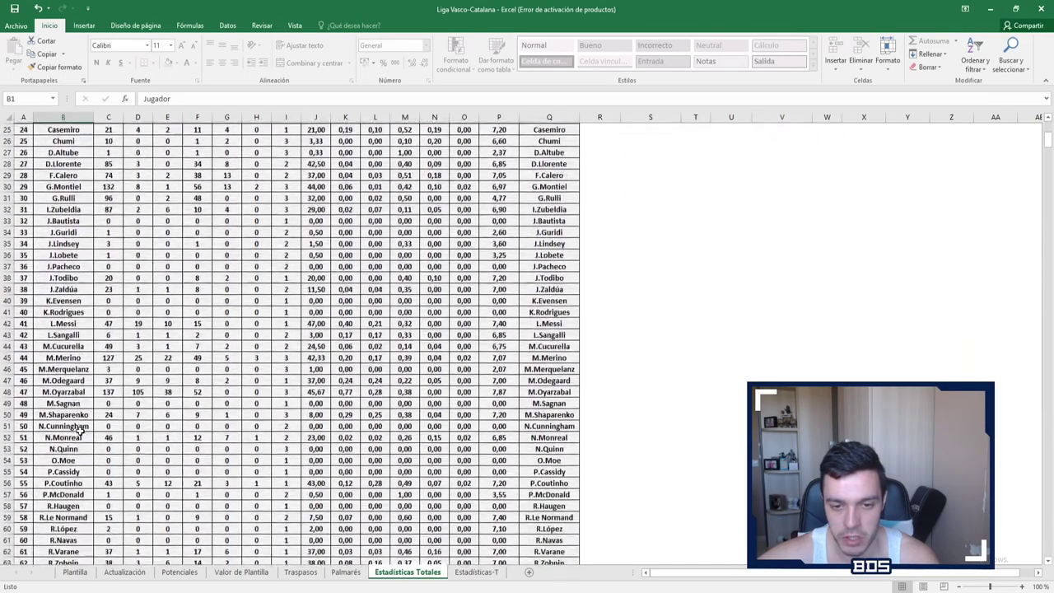
{"action": "scroll", "coordinate": [80, 430], "scroll_direction": "down", "scroll_amount": 4}
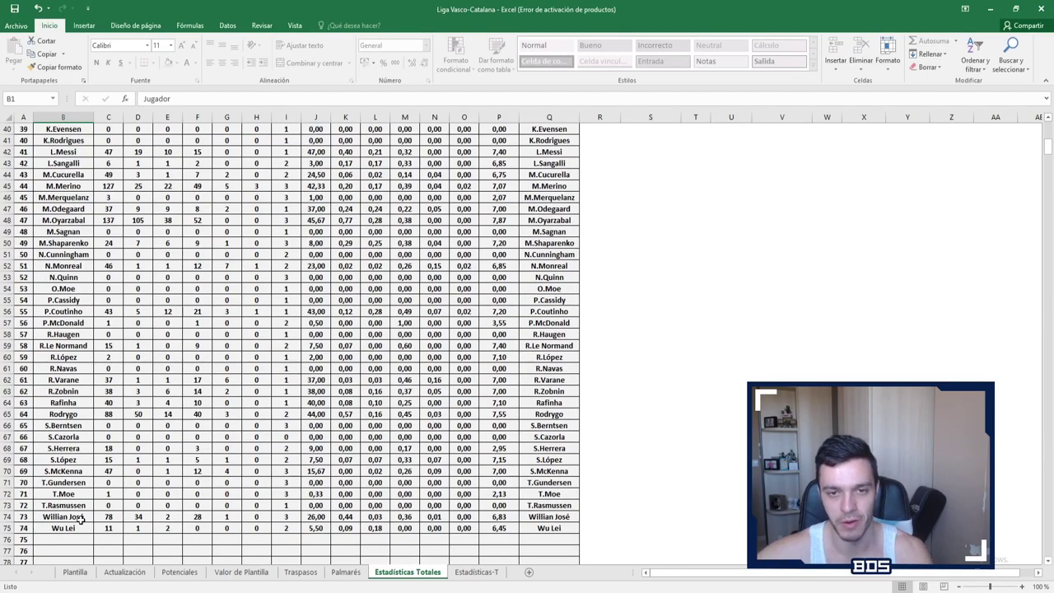
{"action": "scroll", "coordinate": [80, 517], "scroll_direction": "up", "scroll_amount": 11}
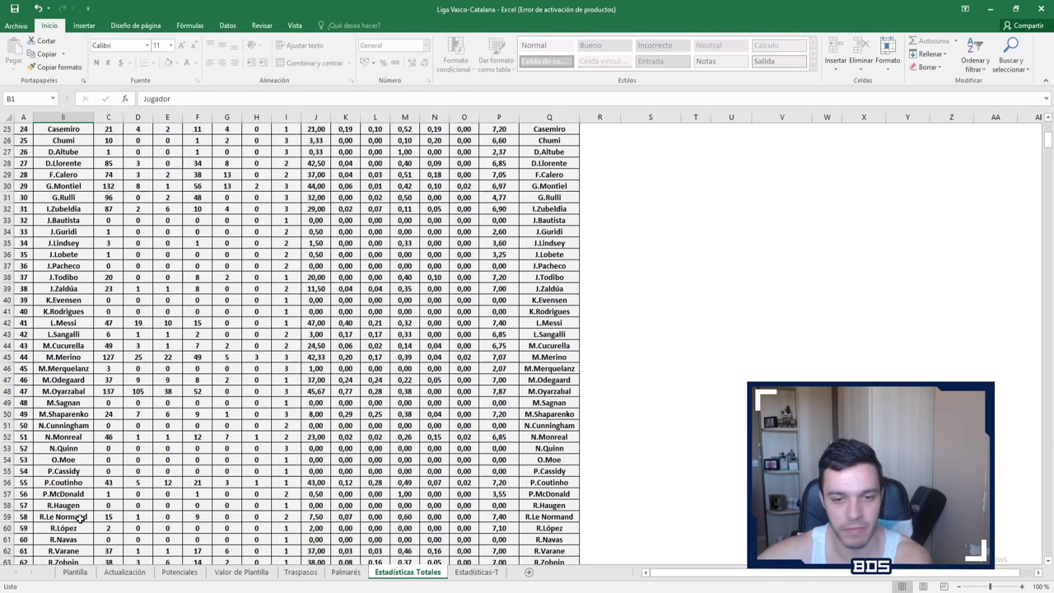
{"action": "scroll", "coordinate": [80, 517], "scroll_direction": "up", "scroll_amount": 2}
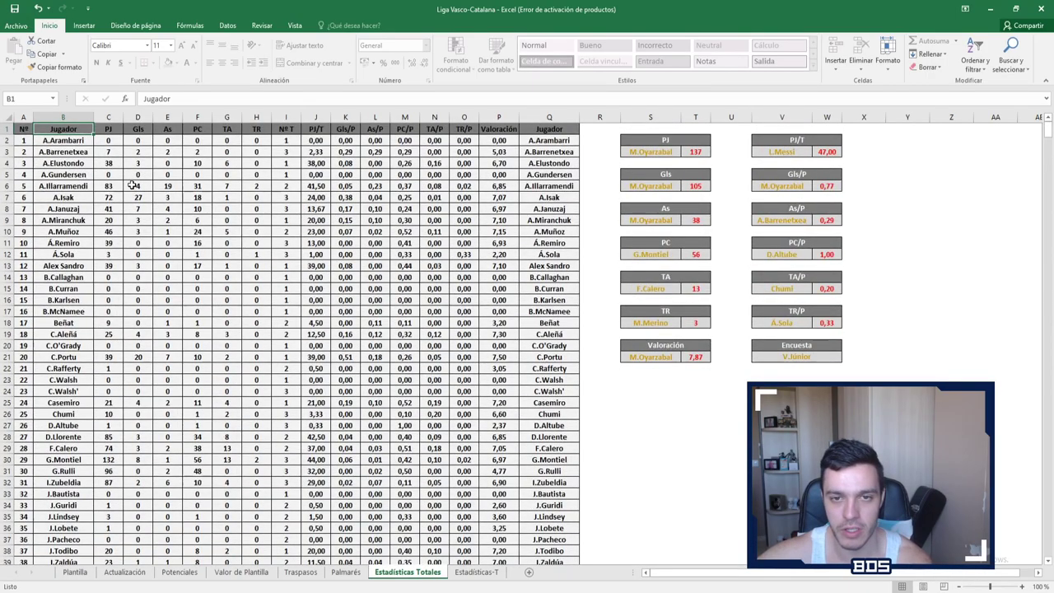
Step: Examine the accumulated totals columns (Gls, As, PC, TA, TR, Nº T) for all players on the Estadísticas Totales sheet
{"action": "scroll", "coordinate": [168, 189], "scroll_direction": "down", "scroll_amount": 6}
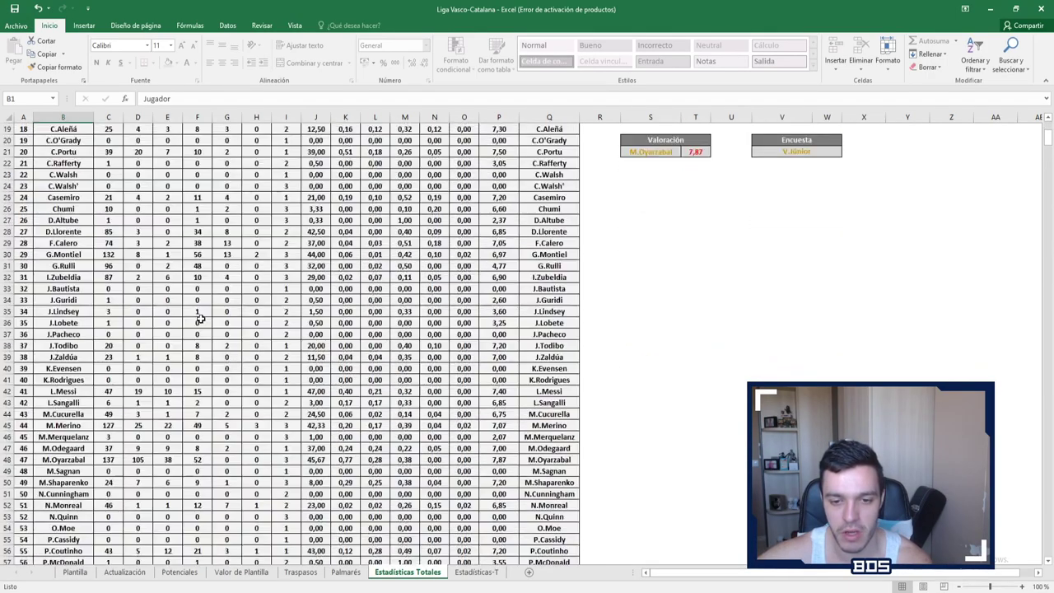
{"action": "scroll", "coordinate": [206, 418], "scroll_direction": "down", "scroll_amount": 4}
{"action": "scroll", "coordinate": [211, 417], "scroll_direction": "down", "scroll_amount": 2}
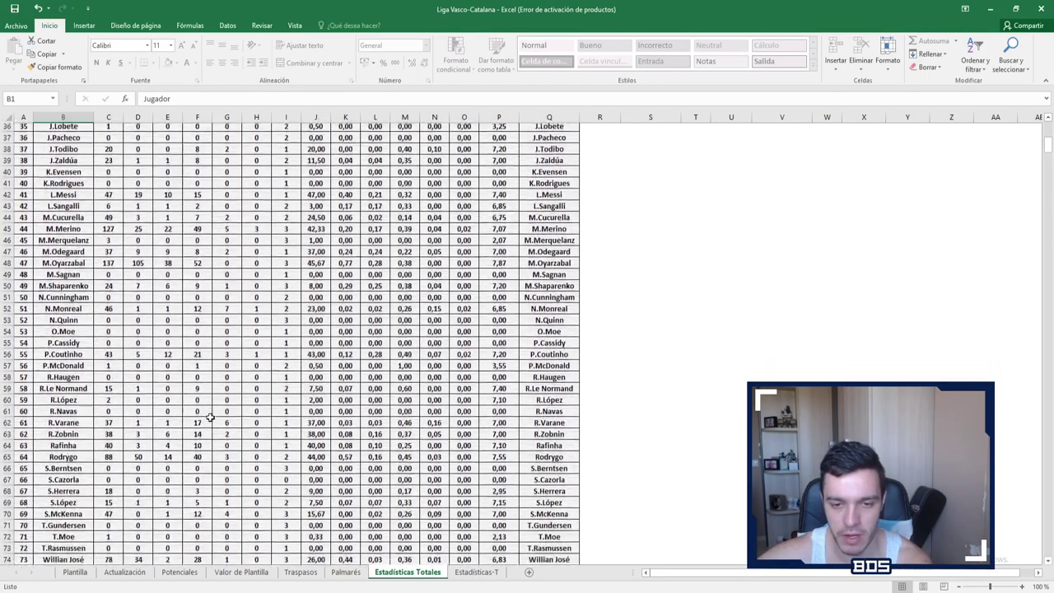
{"action": "scroll", "coordinate": [176, 411], "scroll_direction": "down", "scroll_amount": 2}
{"action": "scroll", "coordinate": [327, 407], "scroll_direction": "up", "scroll_amount": 14}
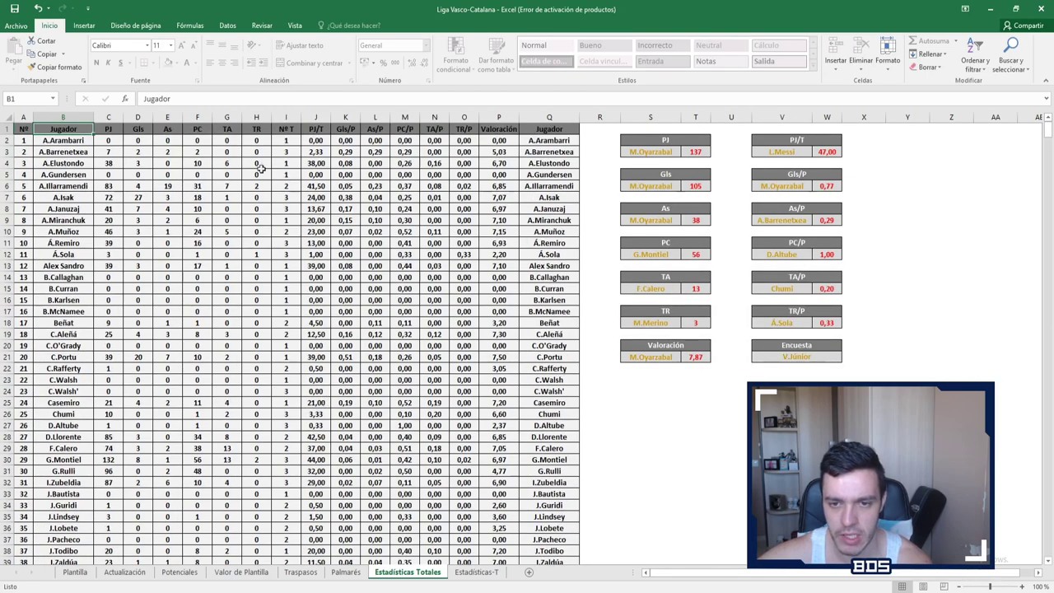
{"action": "scroll", "coordinate": [285, 215], "scroll_direction": "down", "scroll_amount": 2}
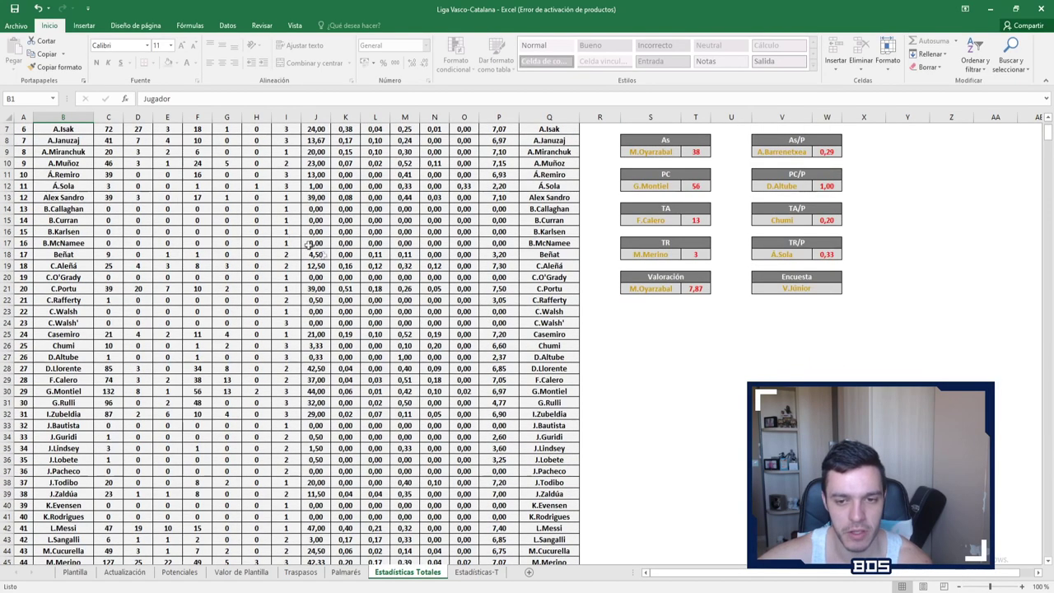
{"action": "scroll", "coordinate": [394, 313], "scroll_direction": "down", "scroll_amount": 5}
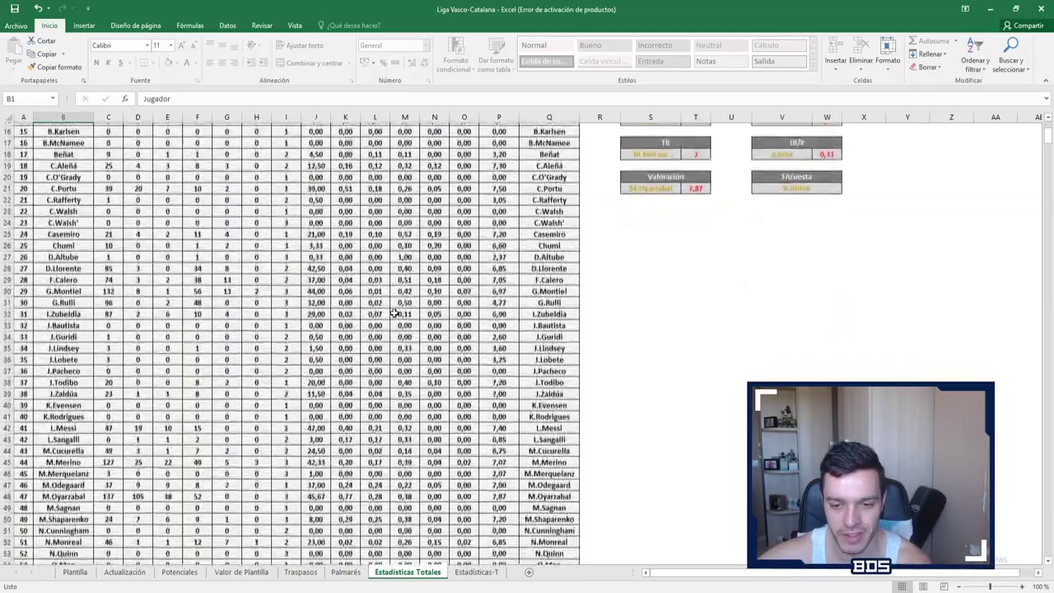
{"action": "scroll", "coordinate": [305, 425], "scroll_direction": "down", "scroll_amount": 6}
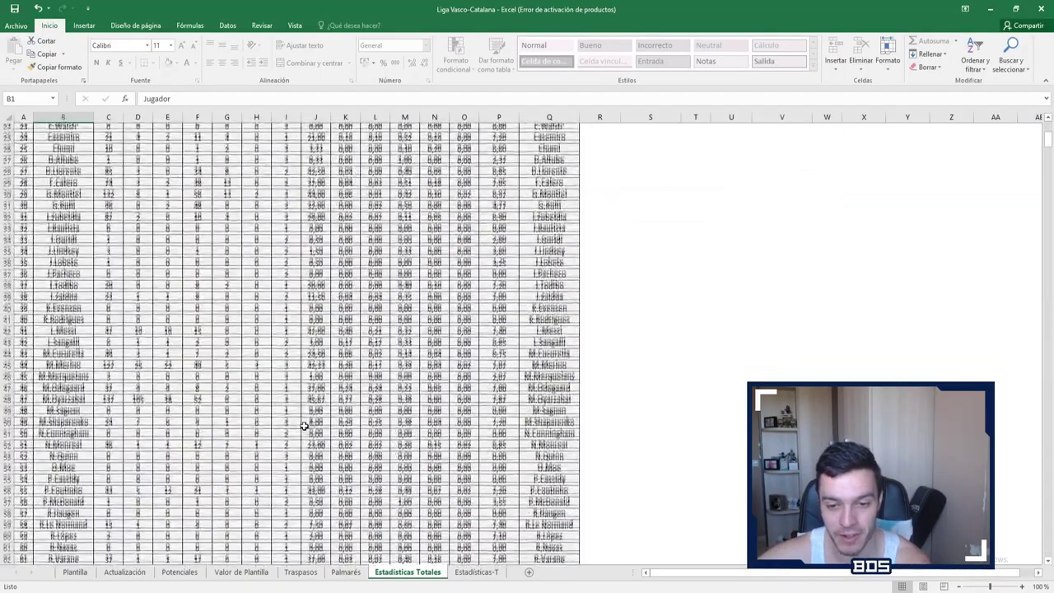
{"action": "scroll", "coordinate": [305, 425], "scroll_direction": "up", "scroll_amount": 13}
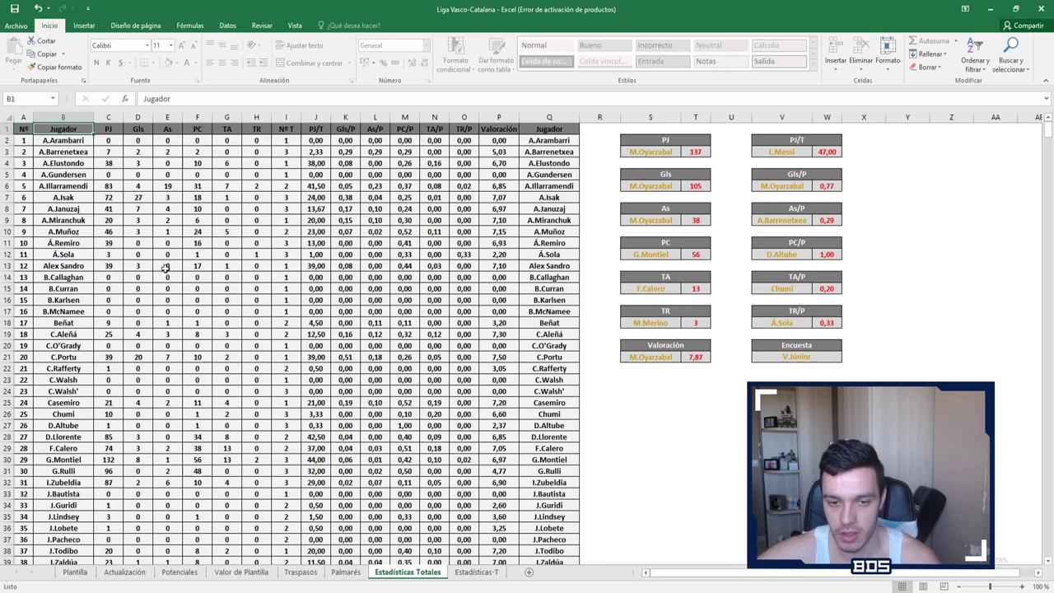
Step: Compare the players' matches played (PJ) with their matches per season (PJ/T) on the Estadísticas Totales sheet
{"action": "scroll", "coordinate": [151, 377], "scroll_direction": "down", "scroll_amount": 5}
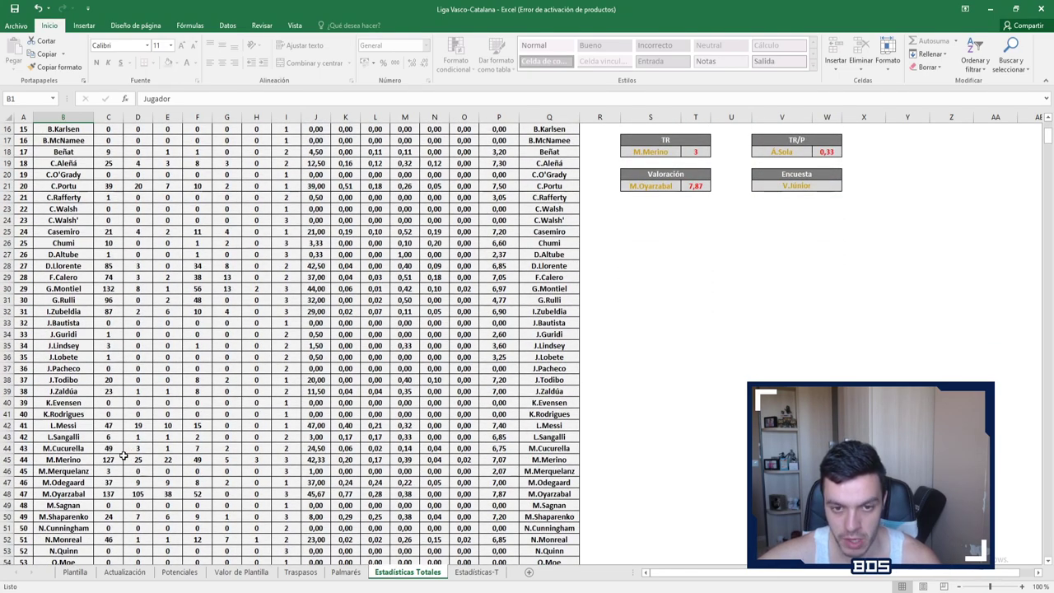
{"action": "scroll", "coordinate": [239, 447], "scroll_direction": "down", "scroll_amount": 3}
{"action": "scroll", "coordinate": [239, 447], "scroll_direction": "up", "scroll_amount": 5}
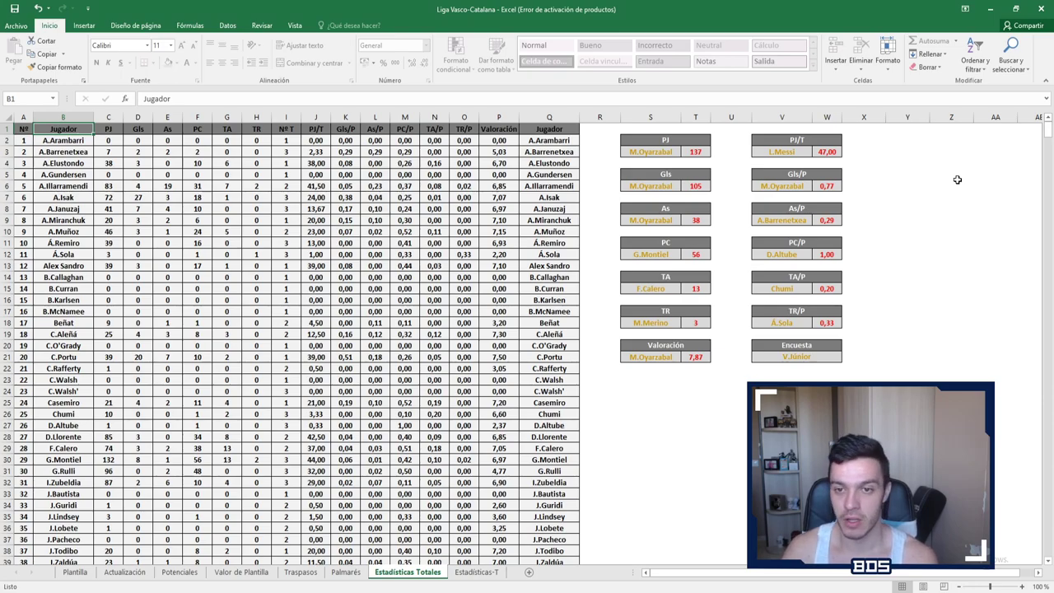
{"action": "scroll", "coordinate": [276, 223], "scroll_direction": "down", "scroll_amount": 3}
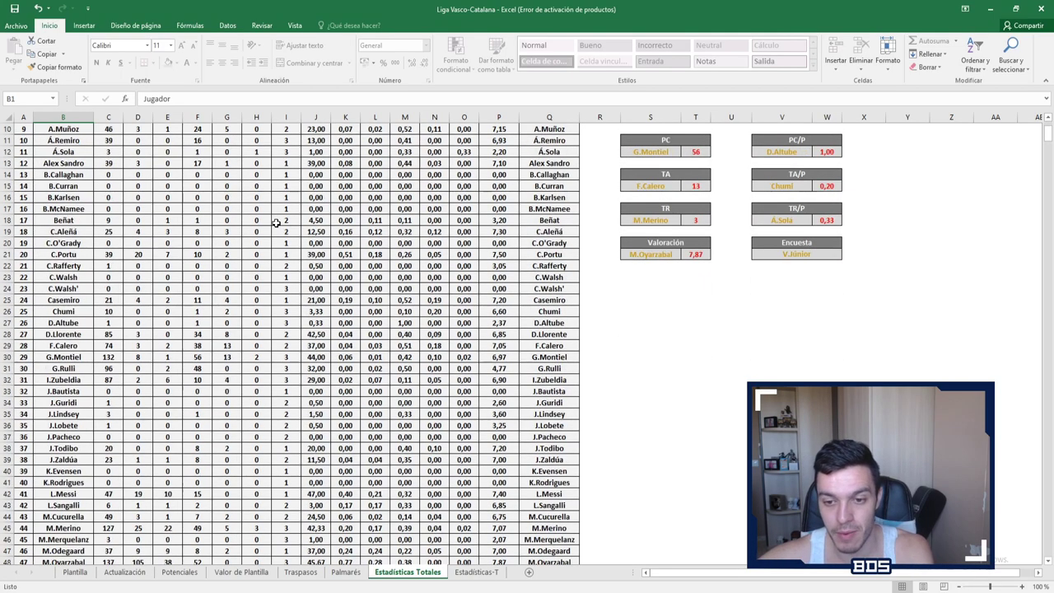
{"action": "scroll", "coordinate": [276, 222], "scroll_direction": "down", "scroll_amount": 1}
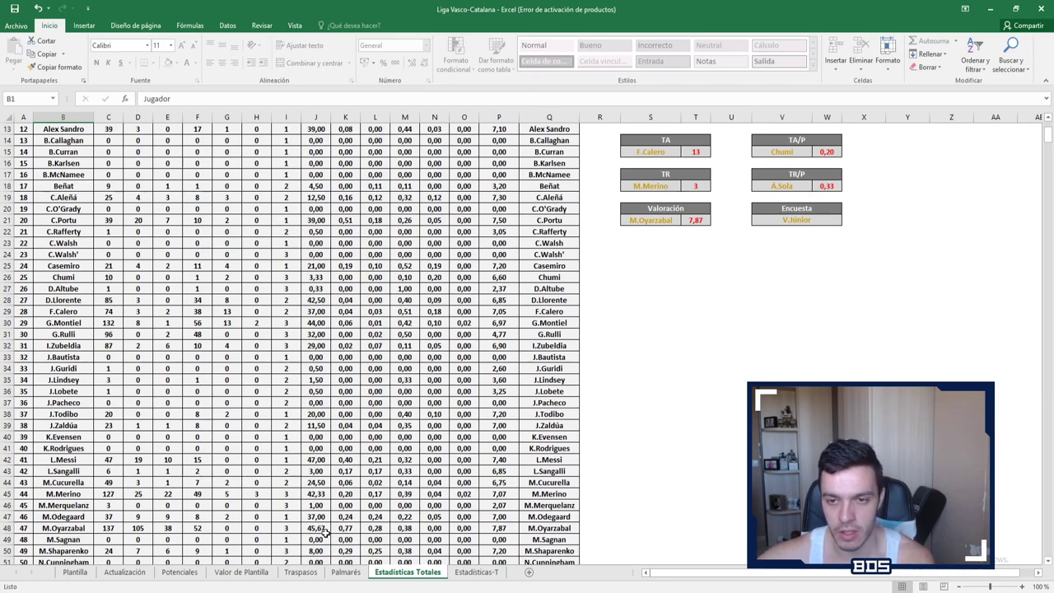
{"action": "scroll", "coordinate": [325, 527], "scroll_direction": "up", "scroll_amount": 4}
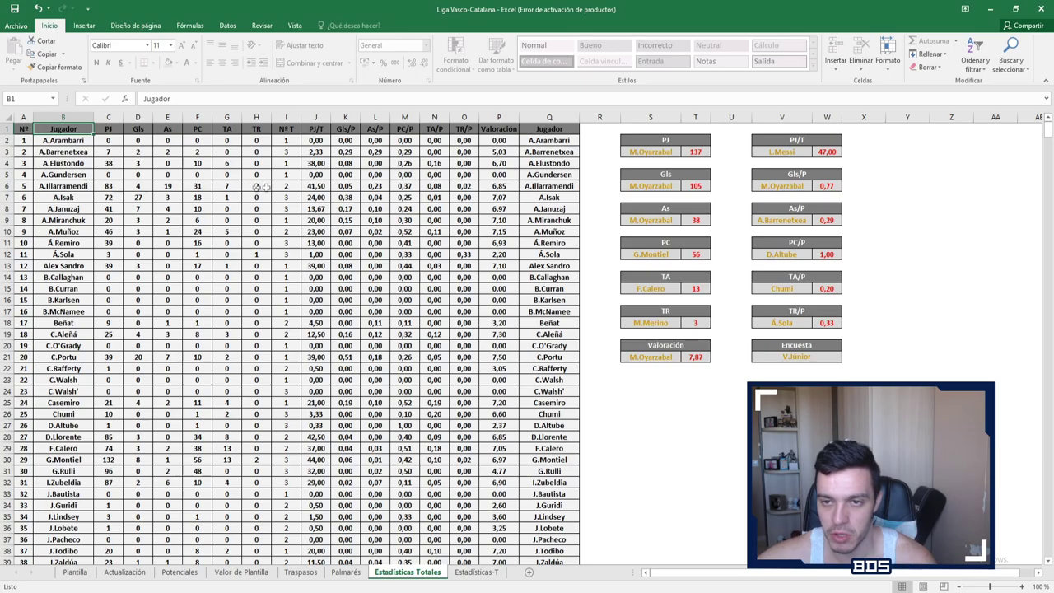
Step: Examine the goals per match (Gls/P) column for all players and return to the headers of the Estadísticas Totales sheet
{"action": "scroll", "coordinate": [346, 233], "scroll_direction": "down", "scroll_amount": 2}
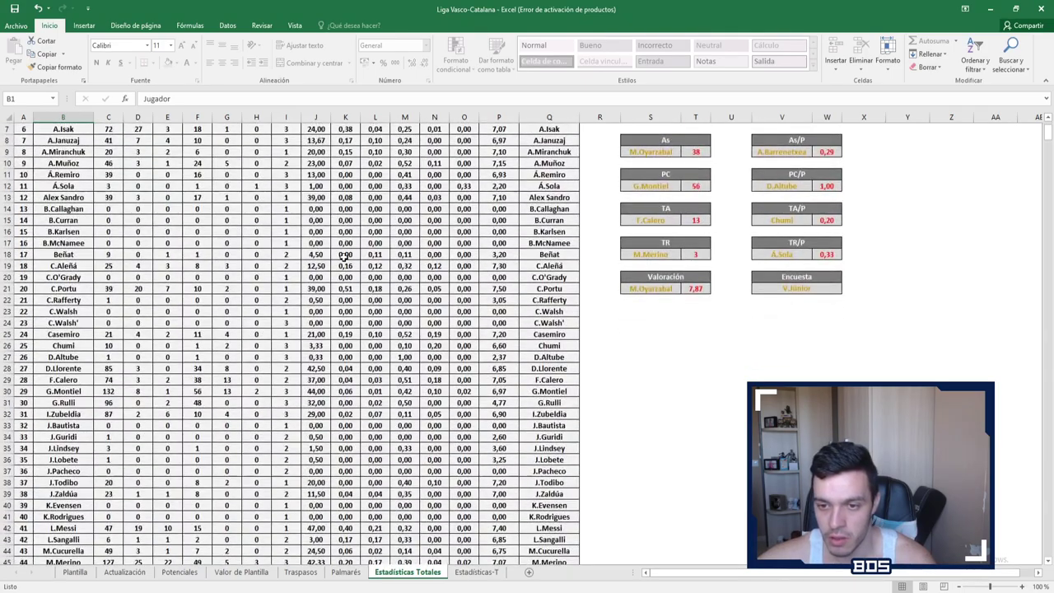
{"action": "scroll", "coordinate": [346, 256], "scroll_direction": "down", "scroll_amount": 2}
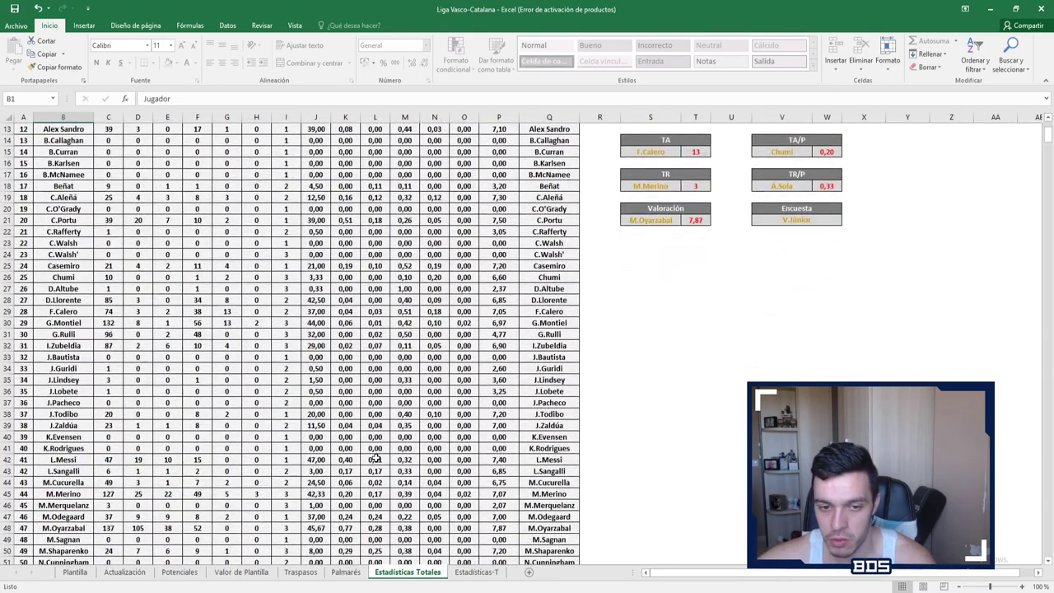
{"action": "scroll", "coordinate": [357, 463], "scroll_direction": "down", "scroll_amount": 1}
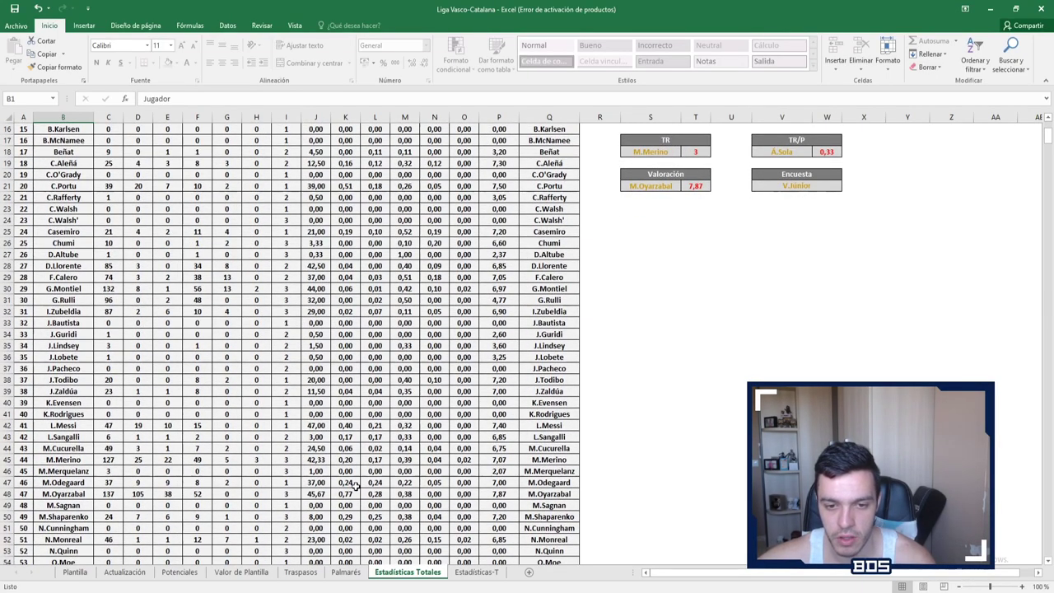
{"action": "scroll", "coordinate": [350, 482], "scroll_direction": "down", "scroll_amount": 2}
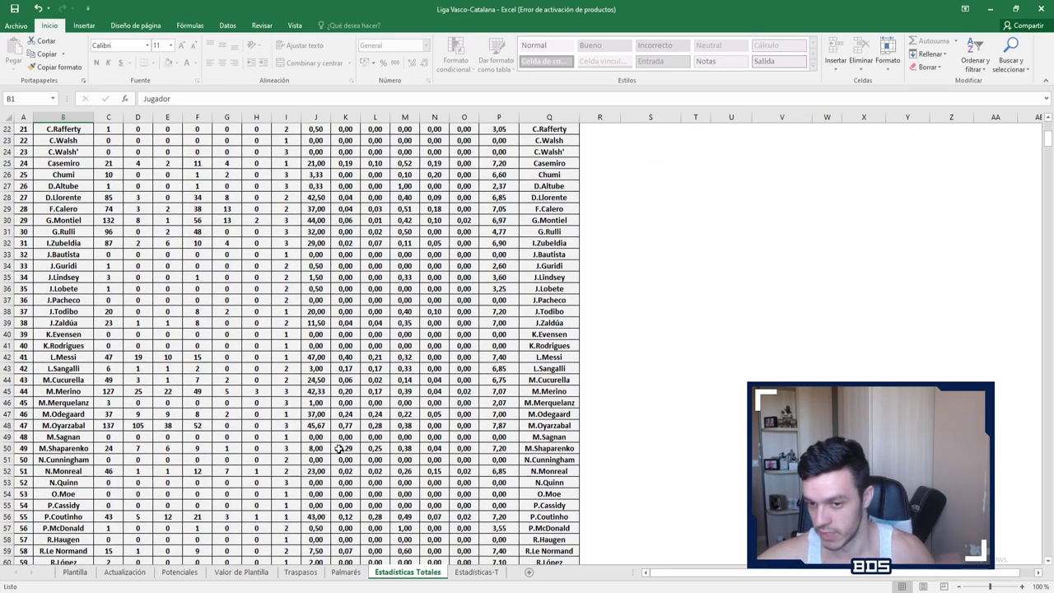
{"action": "scroll", "coordinate": [339, 449], "scroll_direction": "down", "scroll_amount": 1}
{"action": "scroll", "coordinate": [337, 492], "scroll_direction": "down", "scroll_amount": 3}
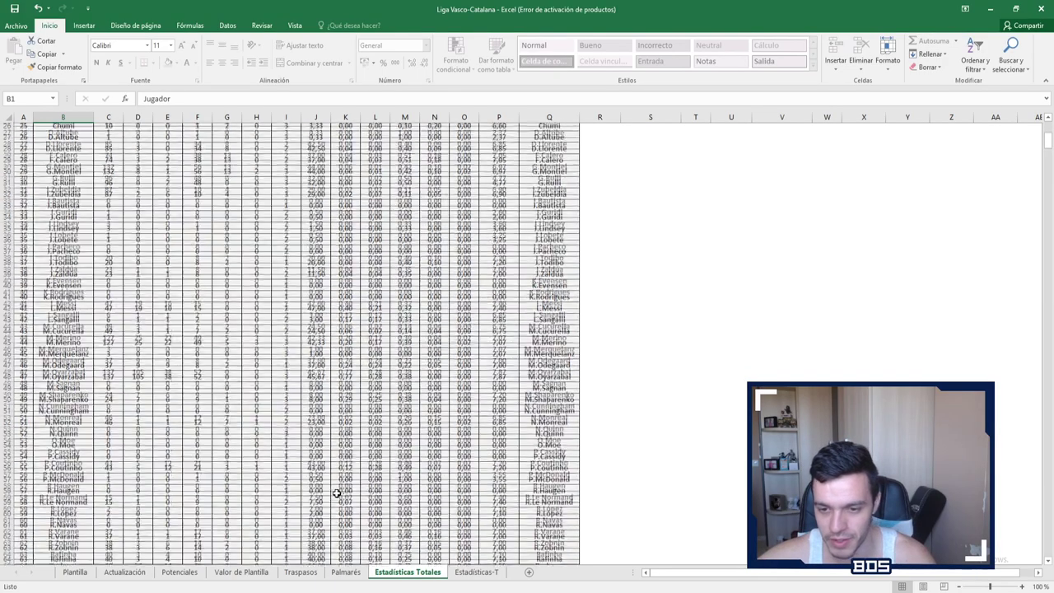
{"action": "scroll", "coordinate": [336, 493], "scroll_direction": "down", "scroll_amount": 3}
{"action": "scroll", "coordinate": [336, 492], "scroll_direction": "up", "scroll_amount": 14}
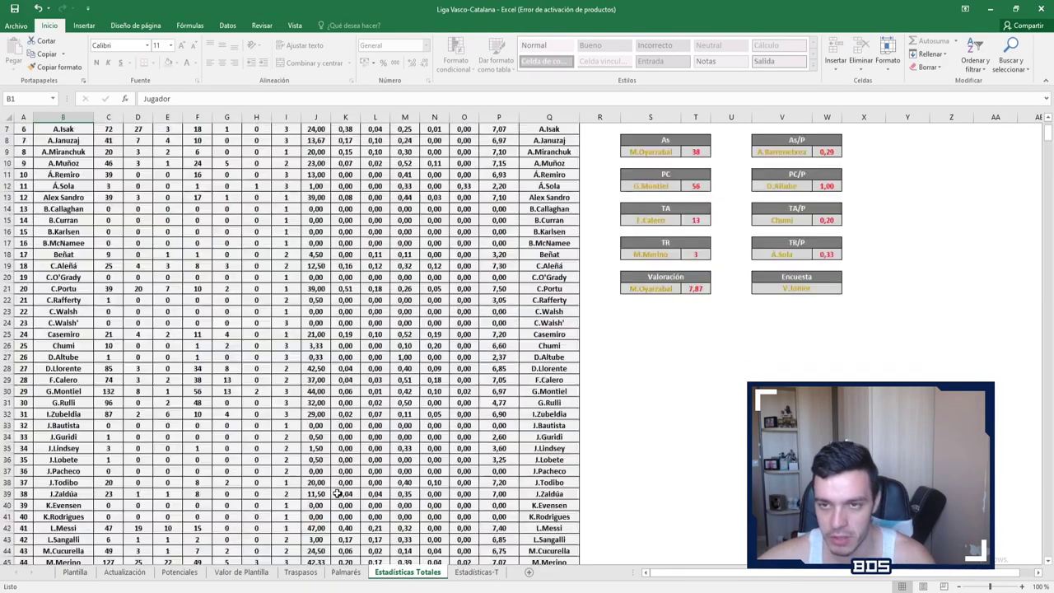
{"action": "scroll", "coordinate": [381, 232], "scroll_direction": "down", "scroll_amount": 12}
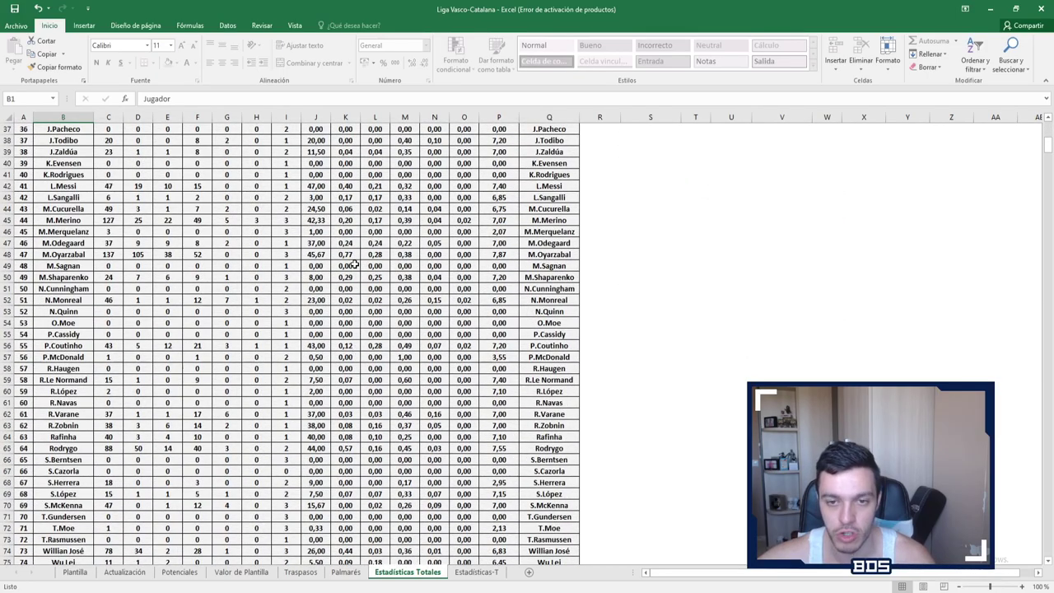
{"action": "scroll", "coordinate": [354, 263], "scroll_direction": "up", "scroll_amount": 12}
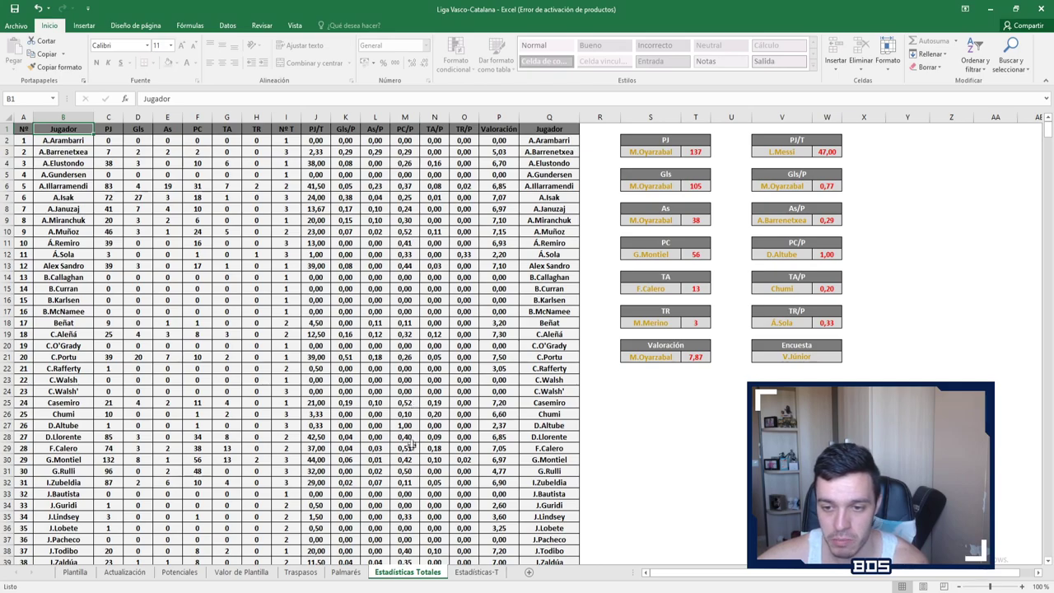
Step: Examine the PC/P column for all players on the Estadísticas Totales sheet, from the first row to the last
{"action": "scroll", "coordinate": [409, 447], "scroll_direction": "down", "scroll_amount": 3}
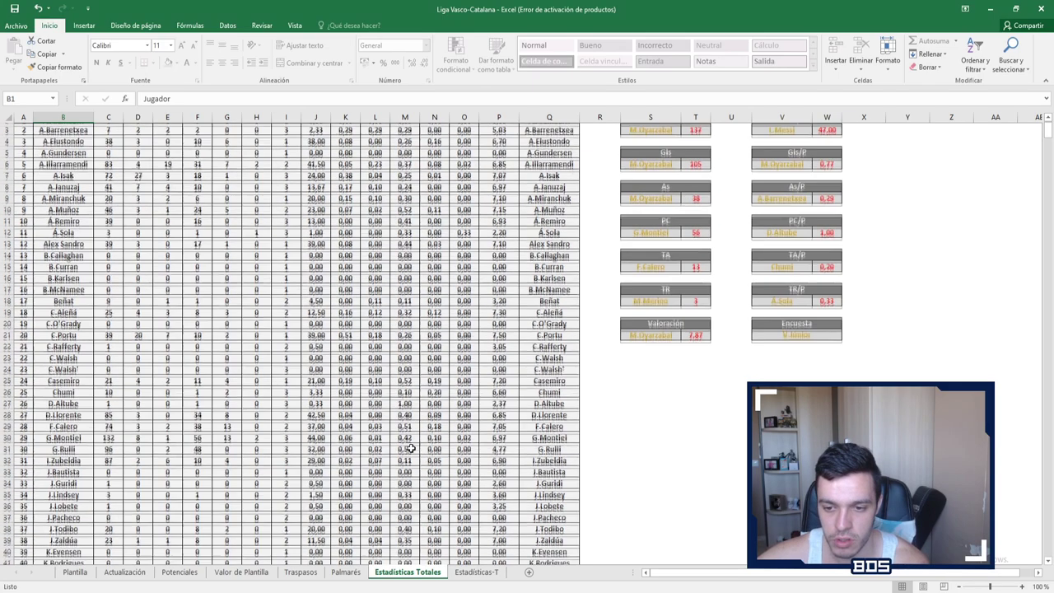
{"action": "scroll", "coordinate": [409, 447], "scroll_direction": "down", "scroll_amount": 5}
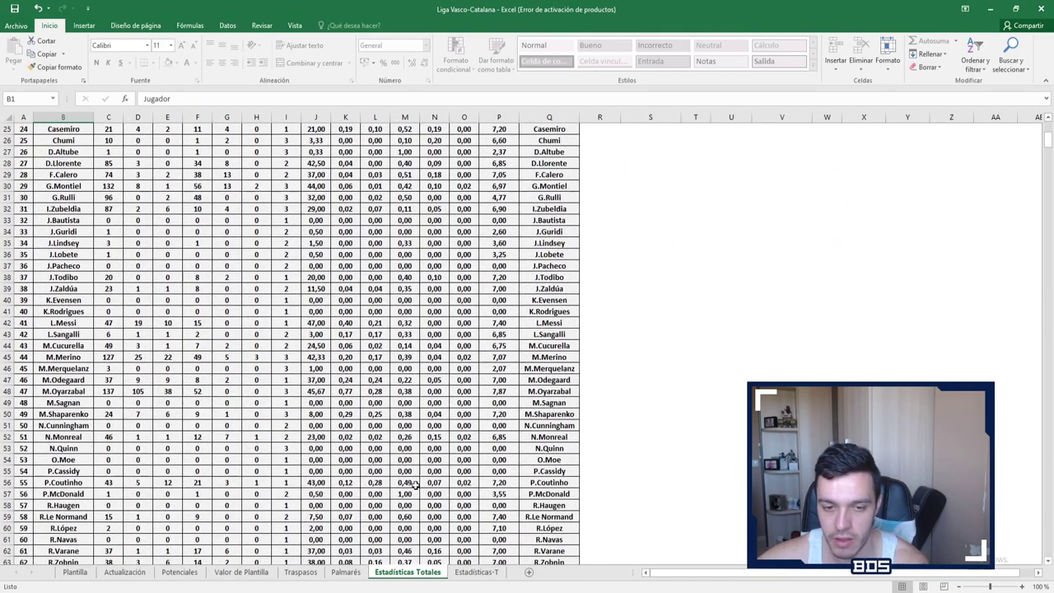
{"action": "scroll", "coordinate": [415, 486], "scroll_direction": "down", "scroll_amount": 4}
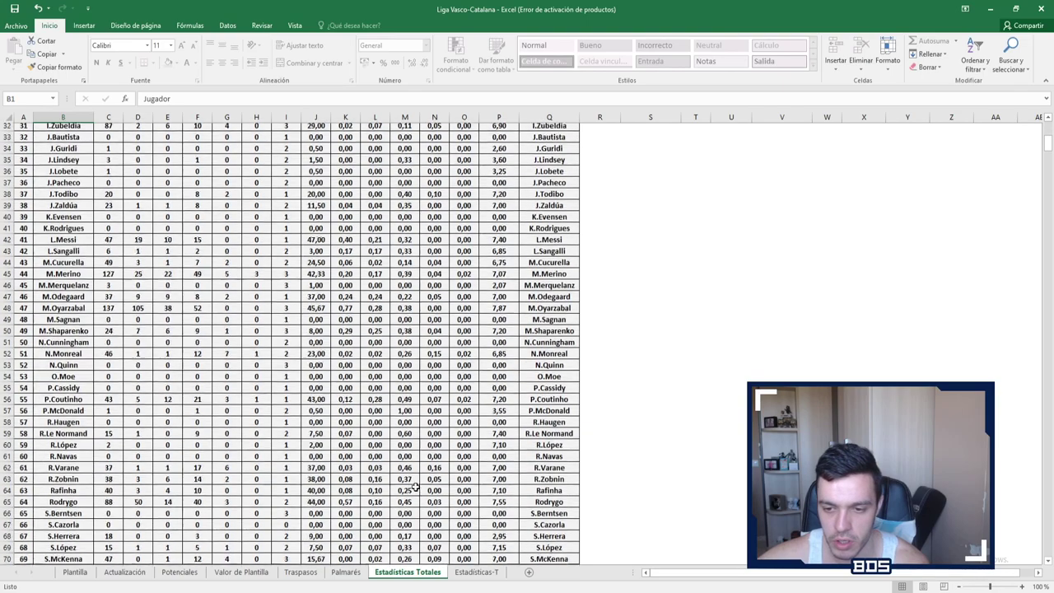
{"action": "scroll", "coordinate": [415, 487], "scroll_direction": "down", "scroll_amount": 2}
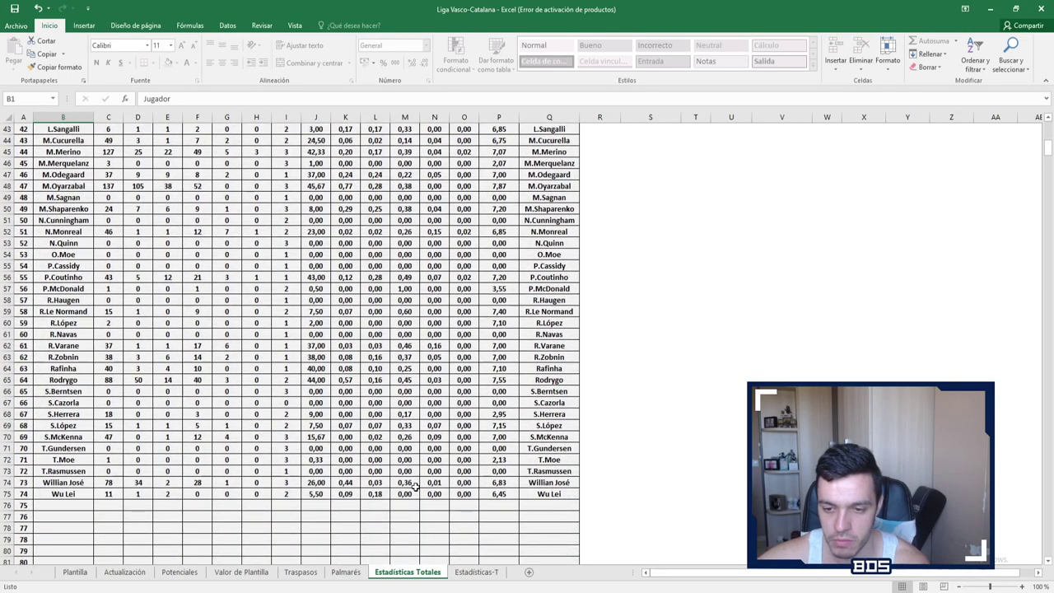
{"action": "scroll", "coordinate": [417, 488], "scroll_direction": "up", "scroll_amount": 11}
{"action": "scroll", "coordinate": [417, 487], "scroll_direction": "up", "scroll_amount": 3}
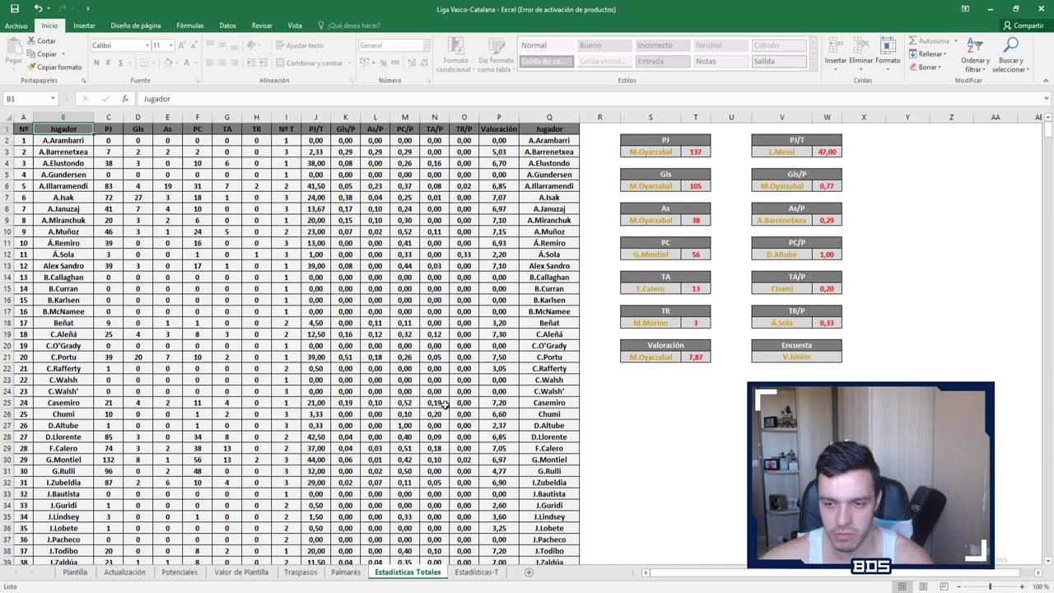
Step: Examine the TA/P column for every player on the Estadísticas Totales sheet
{"action": "scroll", "coordinate": [442, 403], "scroll_direction": "down", "scroll_amount": 1}
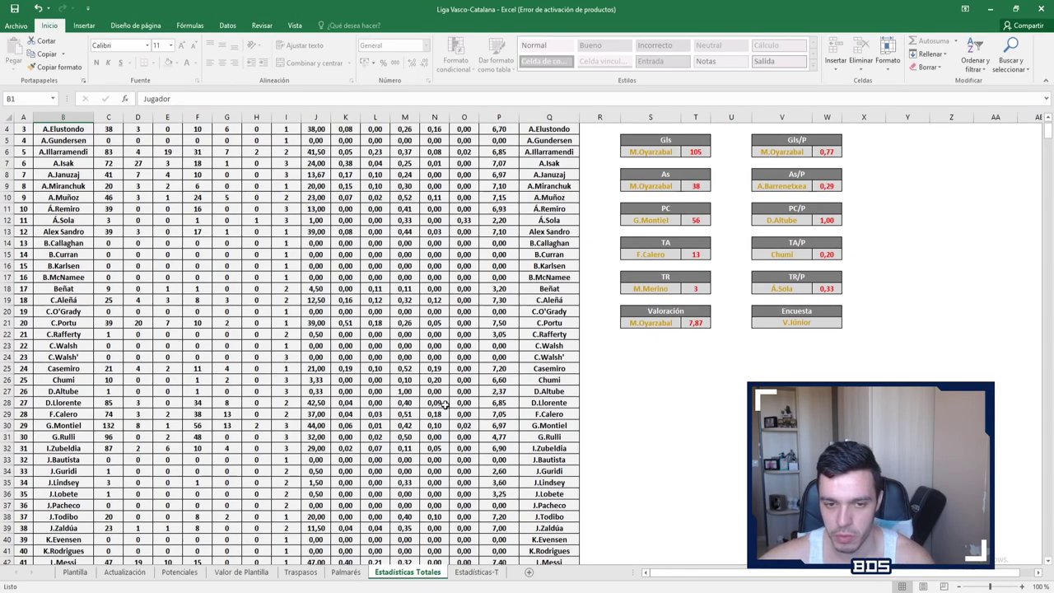
{"action": "scroll", "coordinate": [442, 405], "scroll_direction": "down", "scroll_amount": 5}
{"action": "scroll", "coordinate": [443, 416], "scroll_direction": "down", "scroll_amount": 3}
{"action": "scroll", "coordinate": [443, 416], "scroll_direction": "down", "scroll_amount": 1}
{"action": "scroll", "coordinate": [443, 469], "scroll_direction": "down", "scroll_amount": 1}
{"action": "scroll", "coordinate": [443, 469], "scroll_direction": "up", "scroll_amount": 11}
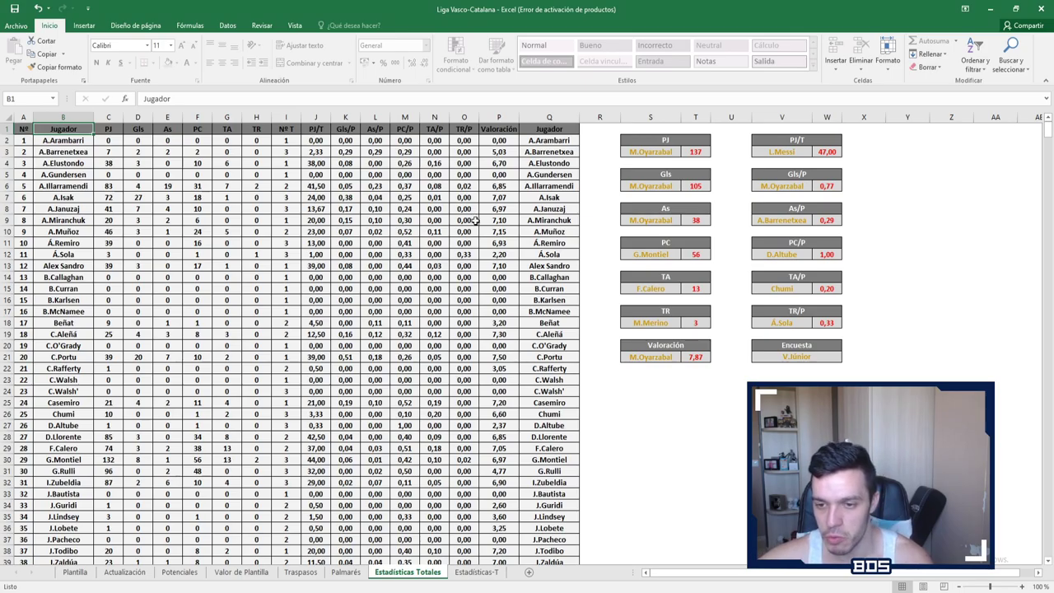
Step: Review the TR/P column down to the last player and return to the headers of the Estadísticas Totales sheet
{"action": "scroll", "coordinate": [475, 221], "scroll_direction": "down", "scroll_amount": 6}
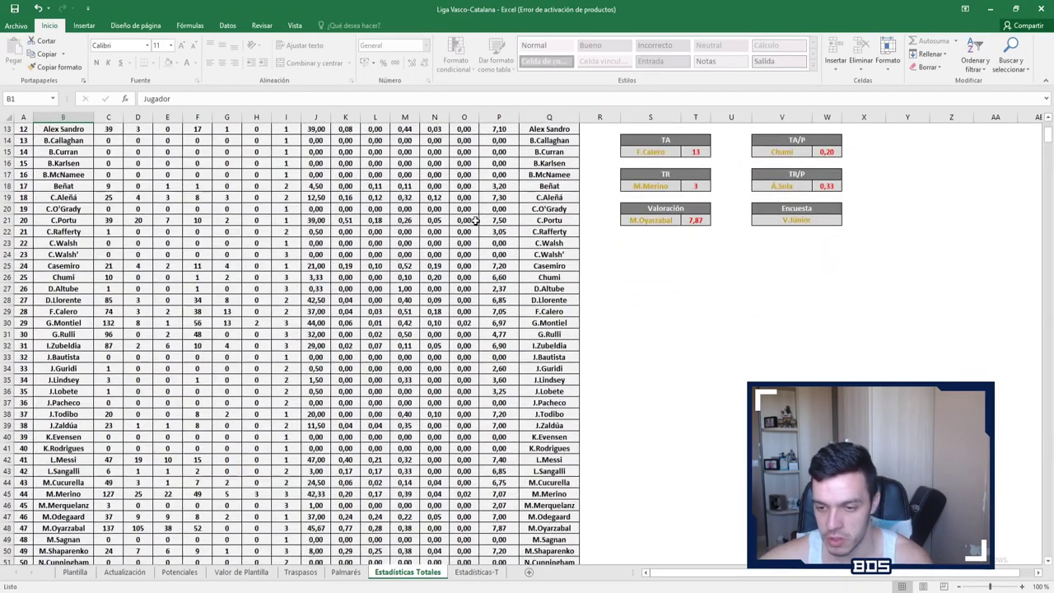
{"action": "scroll", "coordinate": [473, 315], "scroll_direction": "down", "scroll_amount": 4}
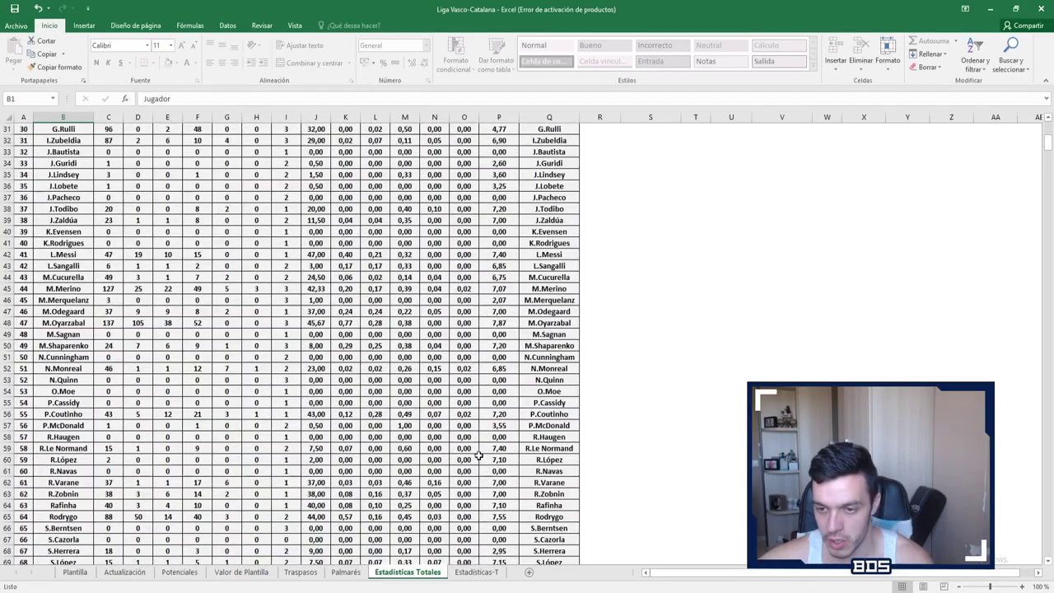
{"action": "scroll", "coordinate": [486, 412], "scroll_direction": "down", "scroll_amount": 4}
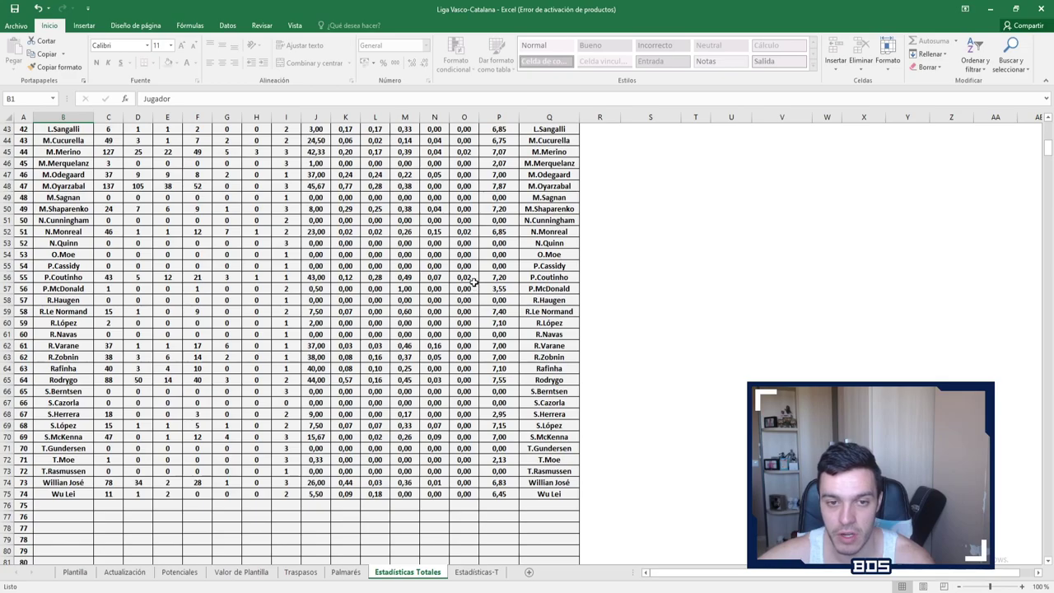
{"action": "scroll", "coordinate": [468, 240], "scroll_direction": "up", "scroll_amount": 2}
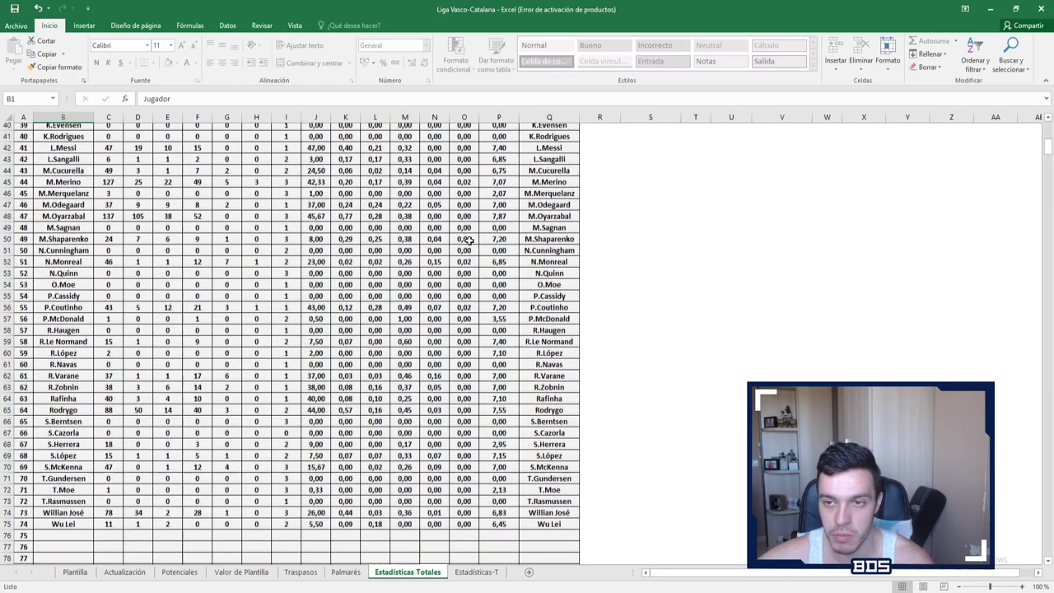
{"action": "scroll", "coordinate": [469, 239], "scroll_direction": "up", "scroll_amount": 5}
{"action": "scroll", "coordinate": [465, 234], "scroll_direction": "up", "scroll_amount": 7}
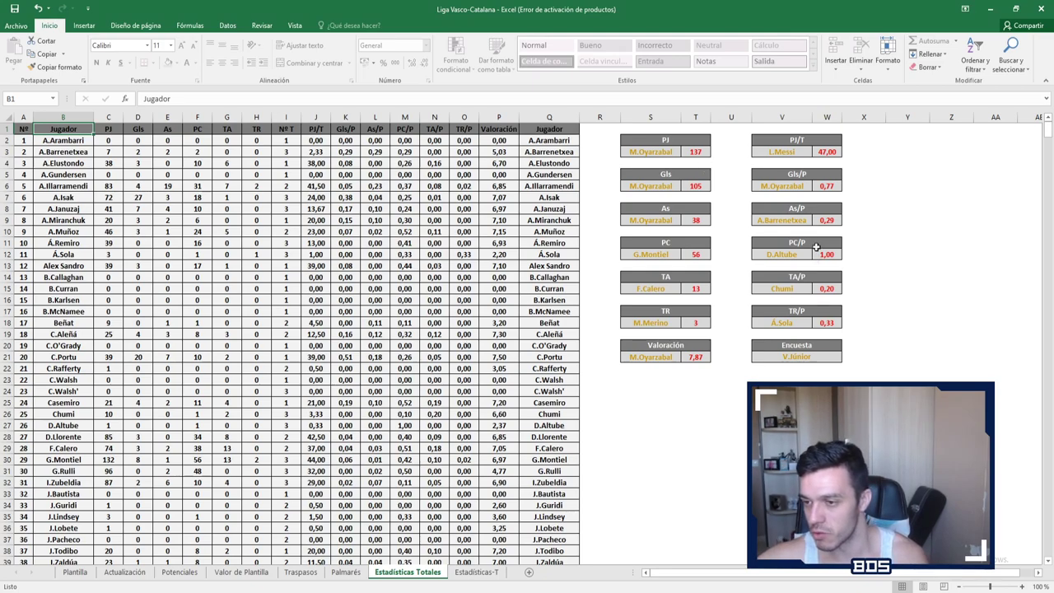
Step: Clear the player name under Encuesta on the Estadísticas Totales sheet and go back to the Plantilla sheet
{"action": "left_click", "coordinate": [787, 359]}
{"action": "key", "text": "Delete"}
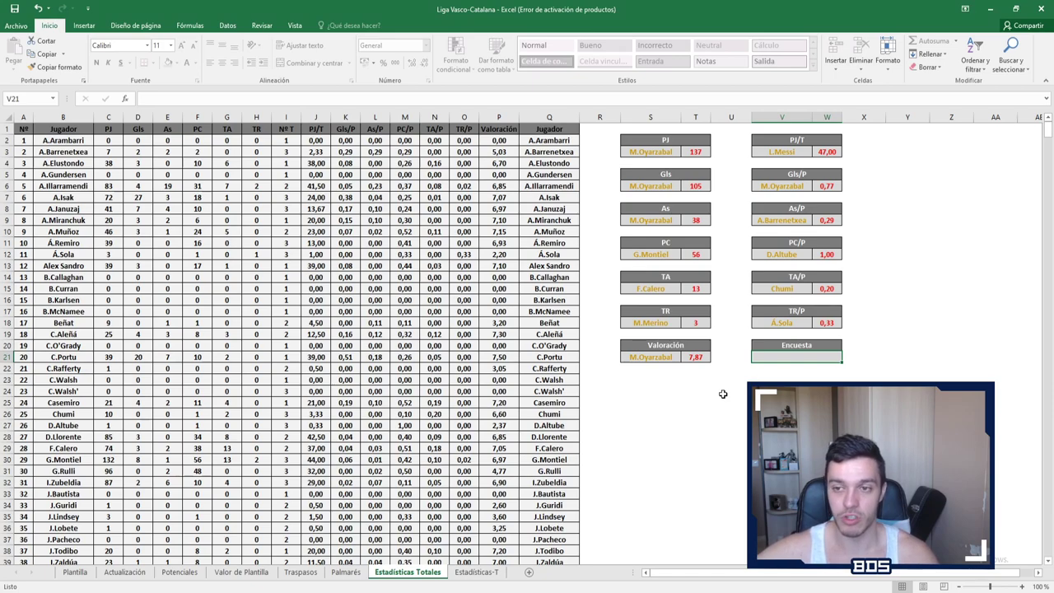
{"action": "left_click", "coordinate": [74, 140]}
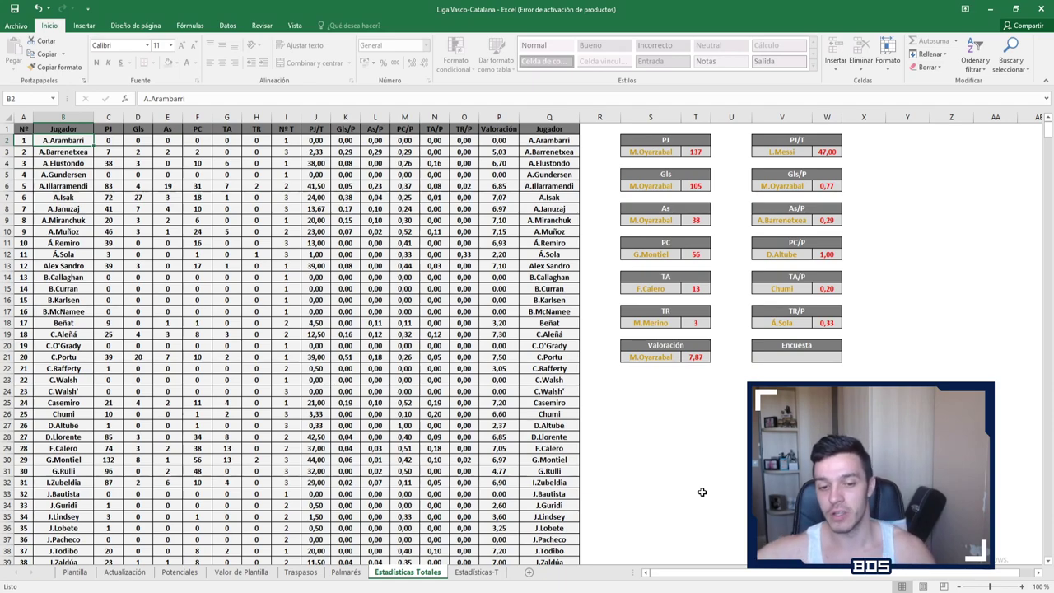
{"action": "left_click", "coordinate": [76, 572]}
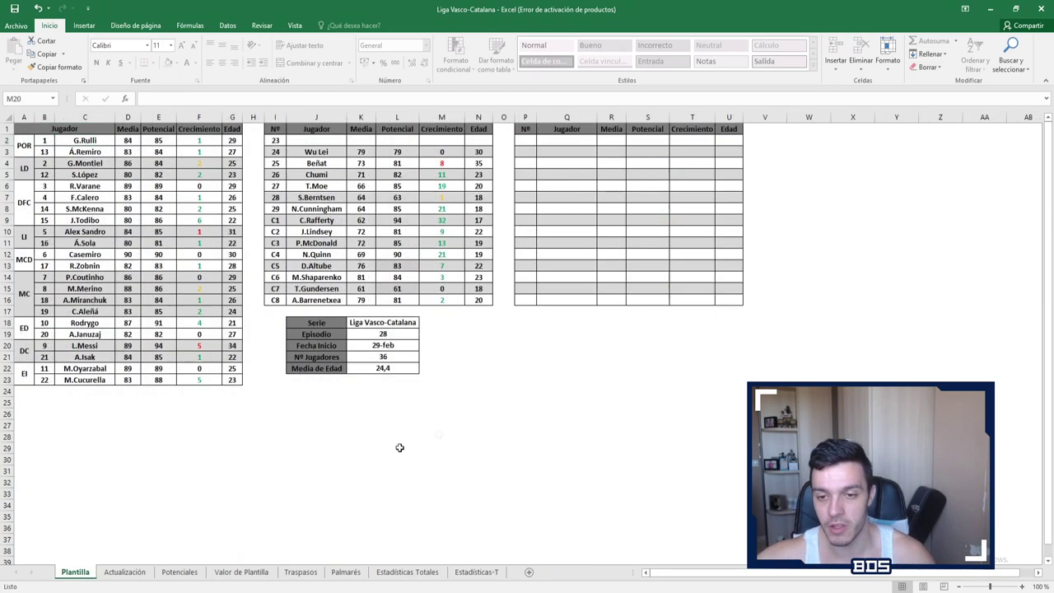